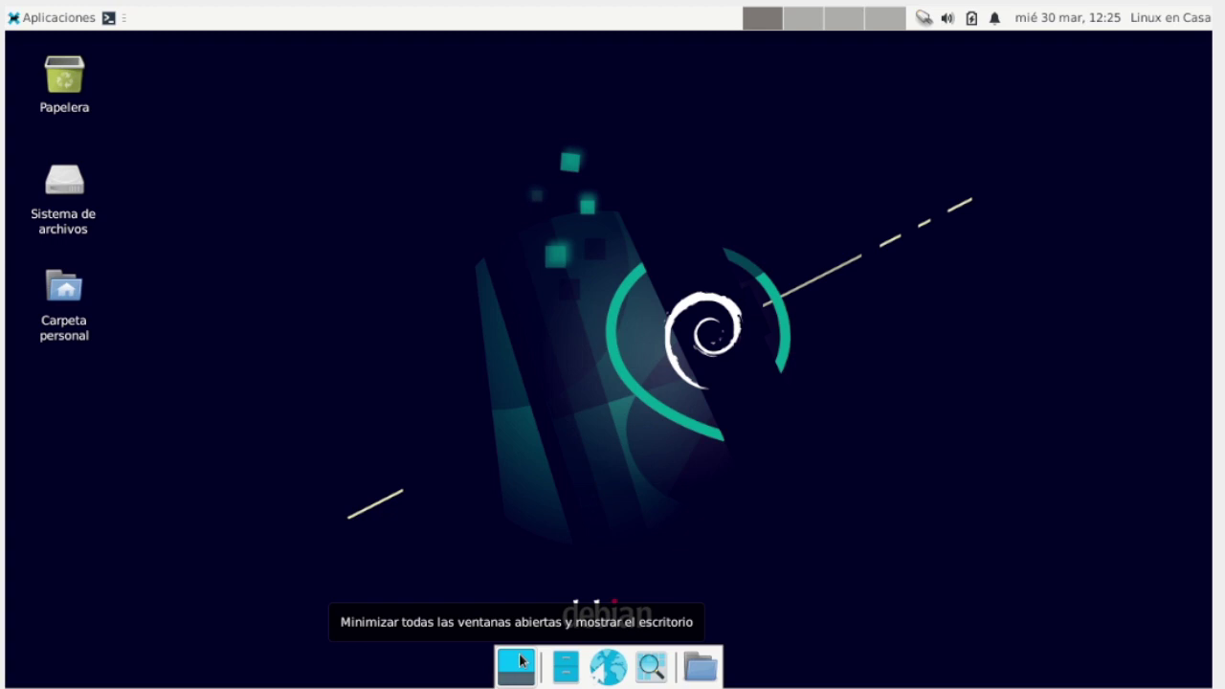
Move Panel 2's show-desktop item to Panel 1 after the terminal launcher, and its file manager launcher to just after the Aplicaciones menu
{"action": "right_click", "coordinate": [520, 660]}
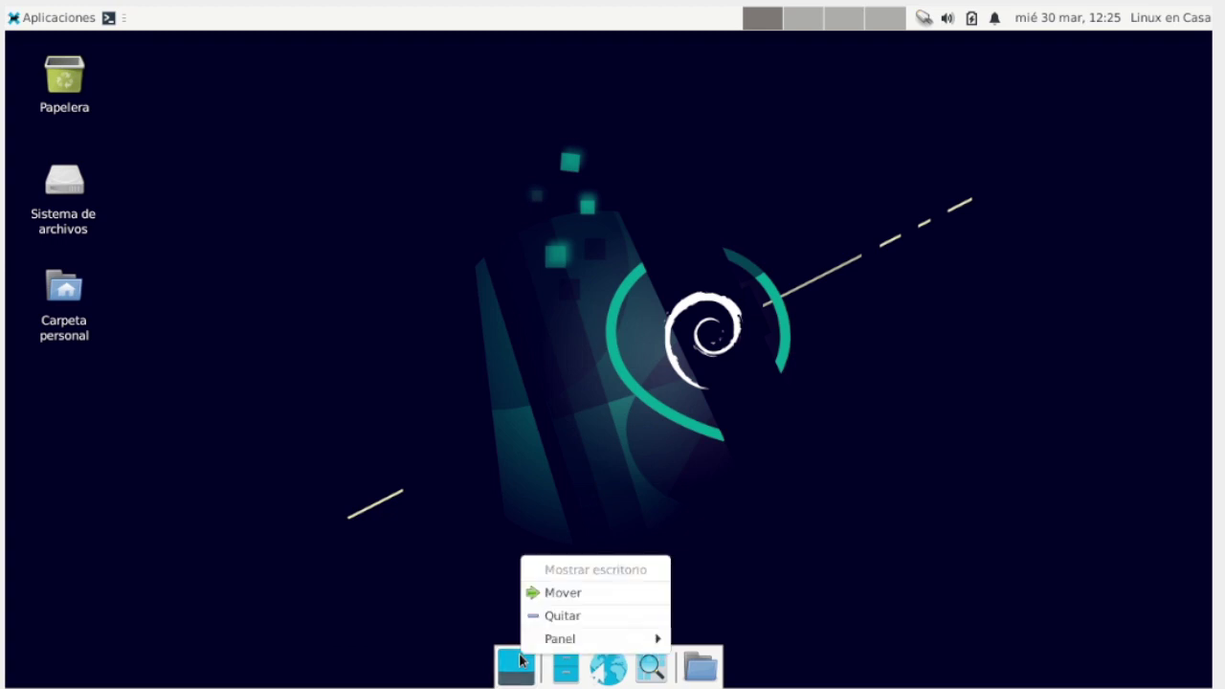
{"action": "left_click", "coordinate": [575, 593]}
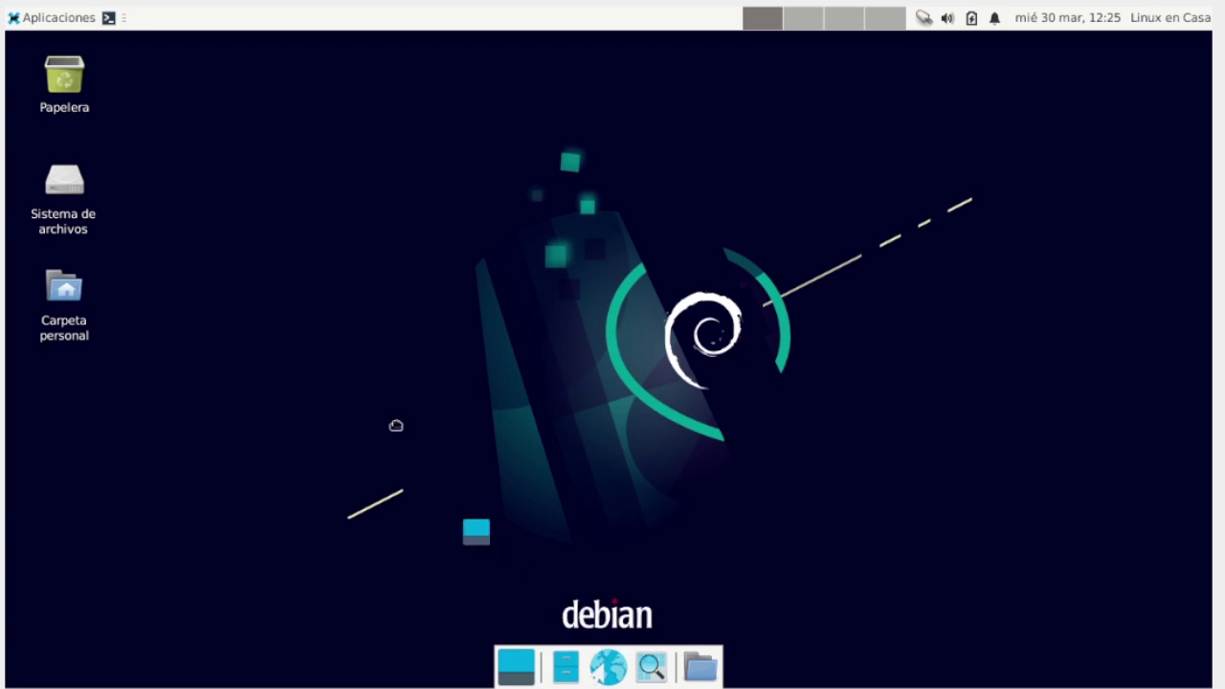
{"action": "left_click", "coordinate": [126, 31]}
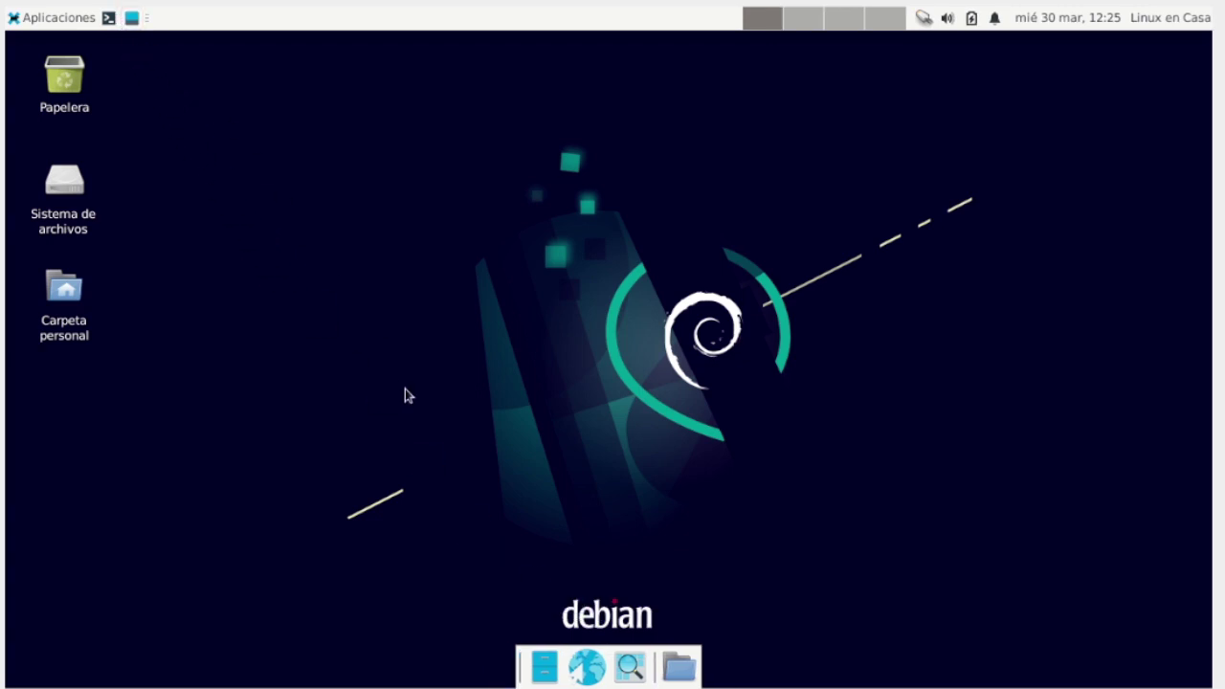
{"action": "right_click", "coordinate": [555, 670]}
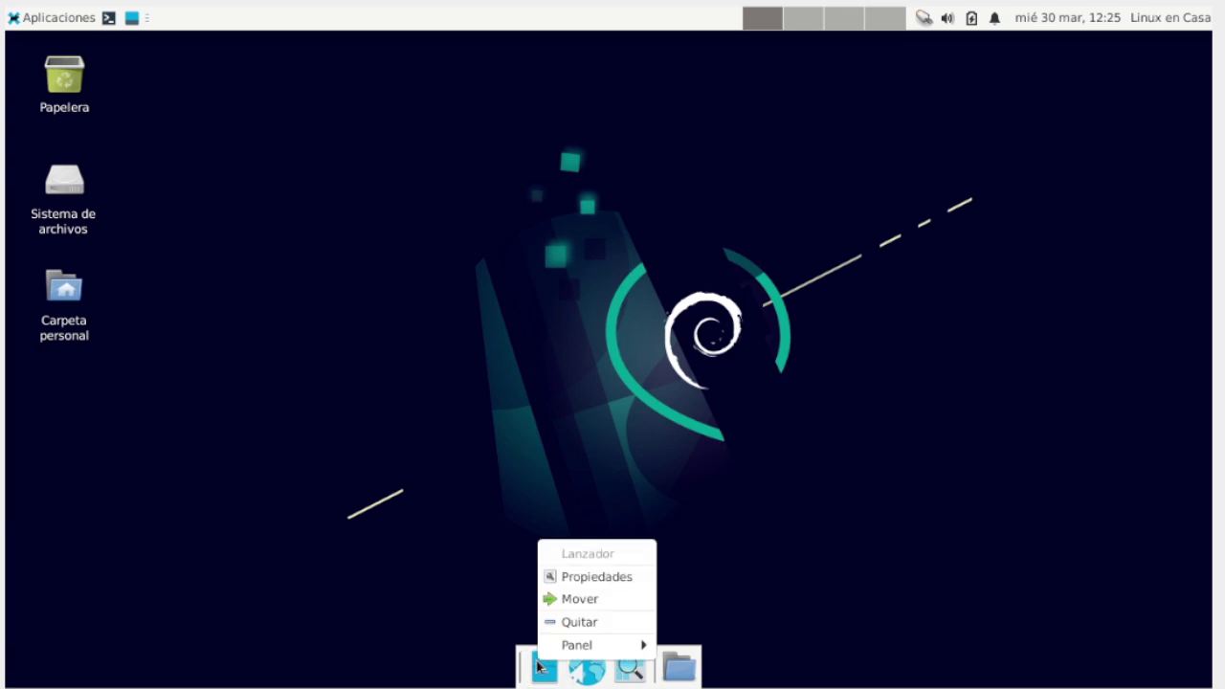
{"action": "left_click", "coordinate": [581, 600]}
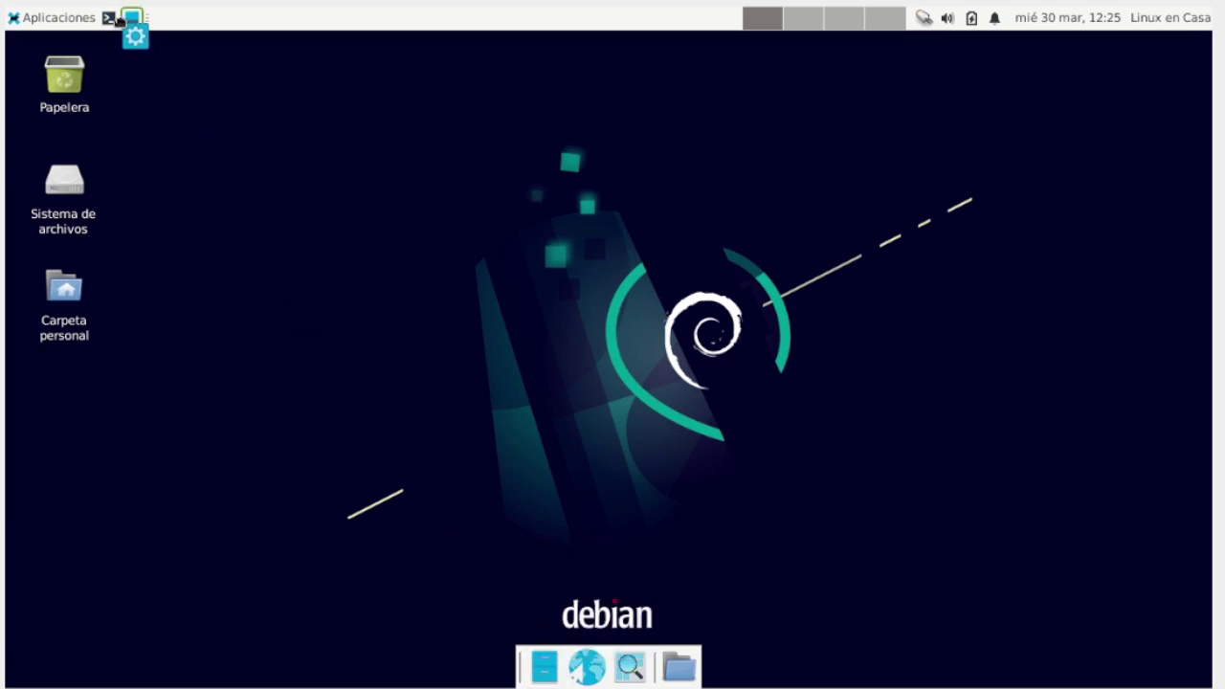
{"action": "left_click", "coordinate": [100, 15]}
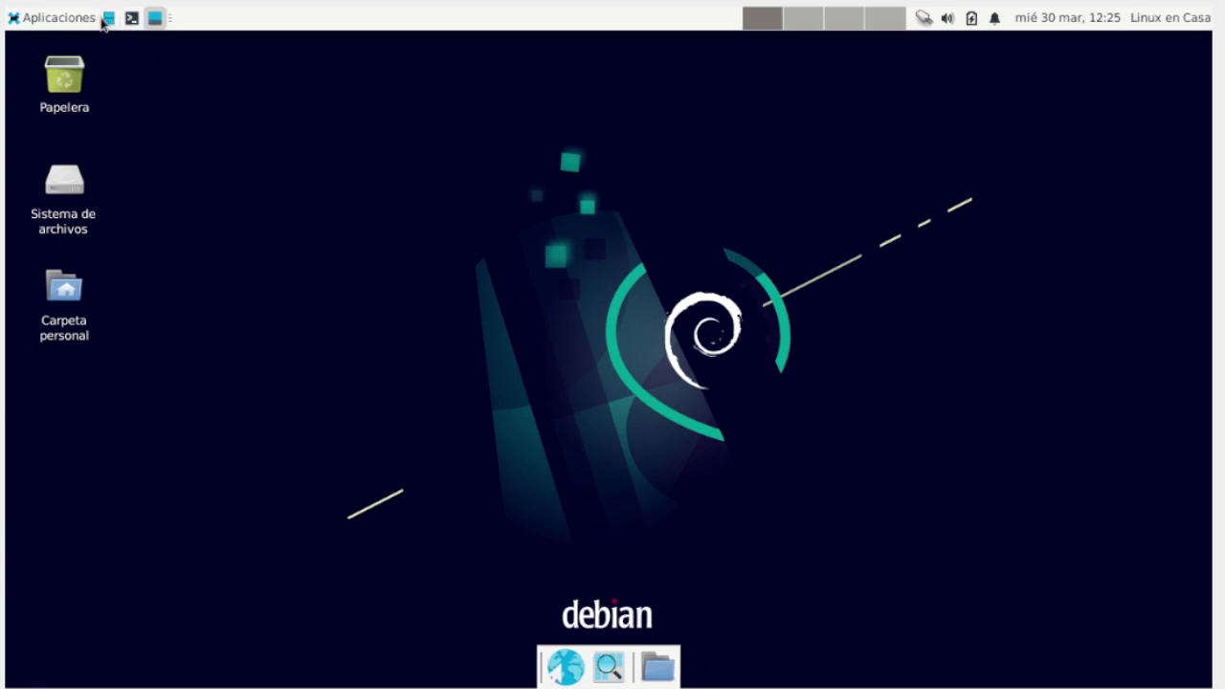
Move the web browser and application finder launchers from Panel 2 to Panel 1, in that order after the Aplicaciones menu
{"action": "right_click", "coordinate": [566, 671]}
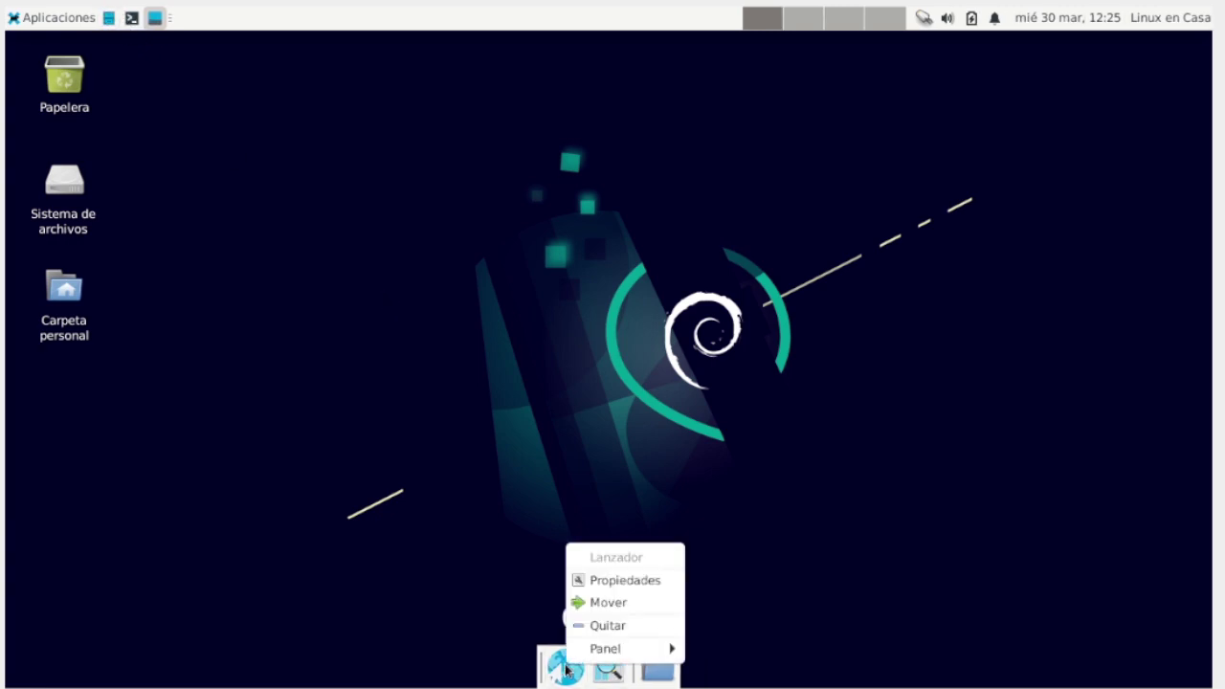
{"action": "left_click", "coordinate": [614, 603]}
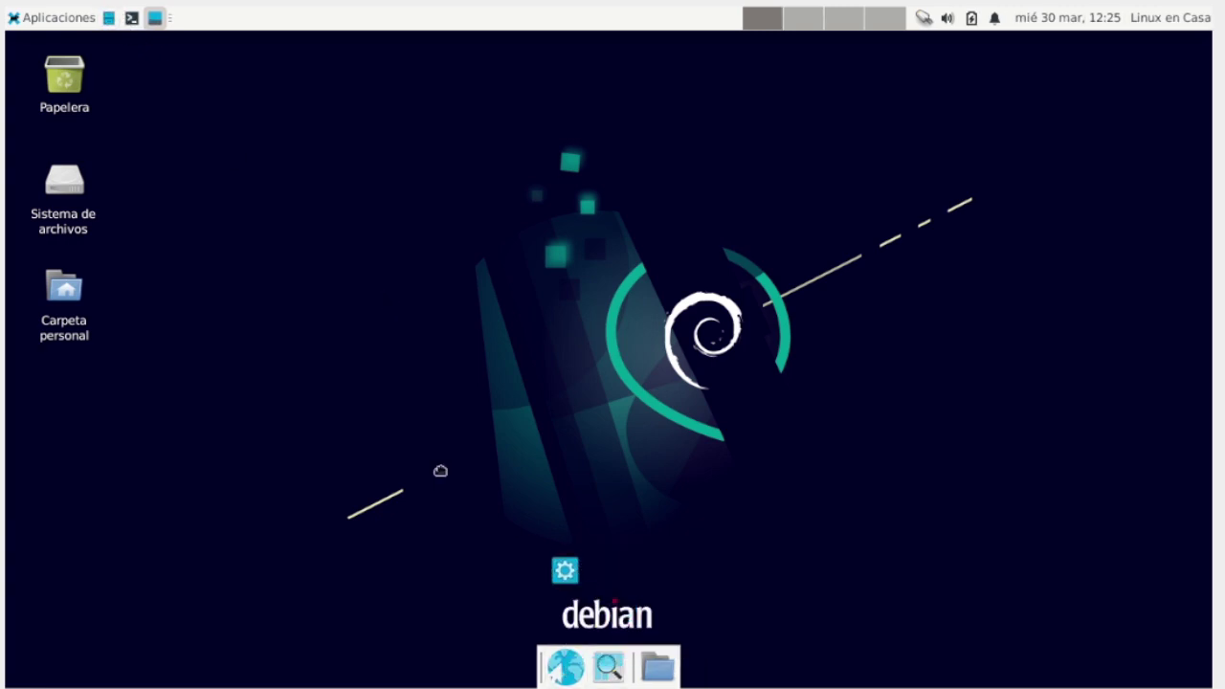
{"action": "left_click", "coordinate": [100, 17]}
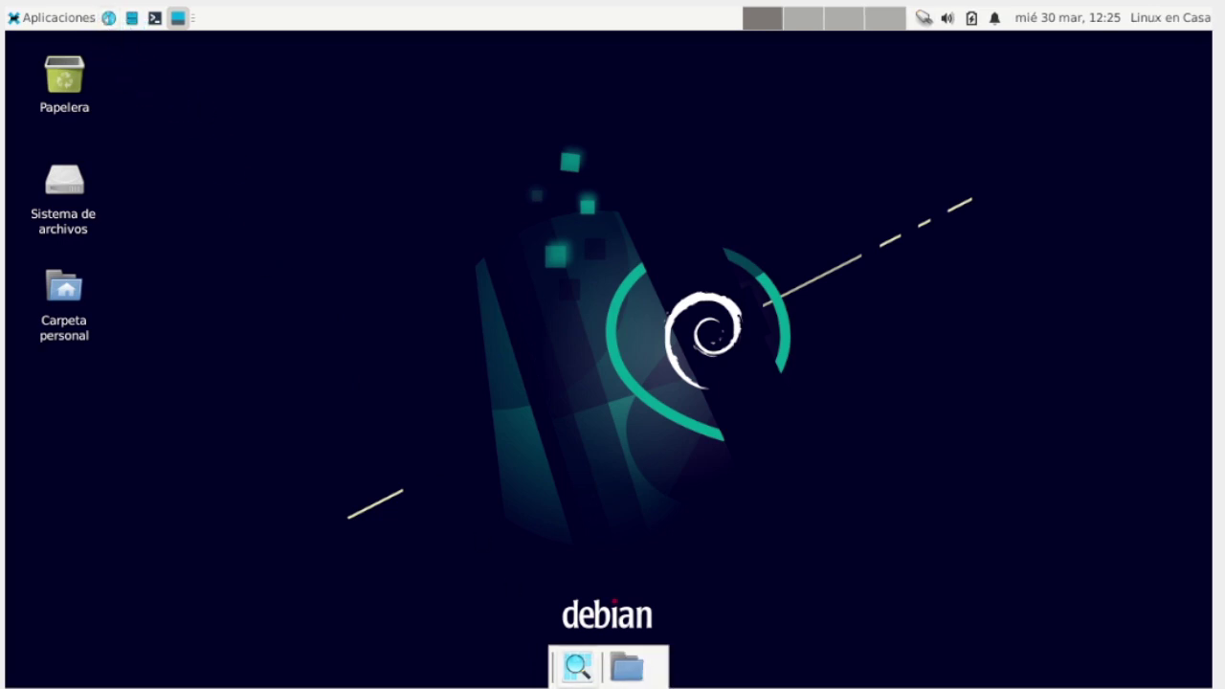
{"action": "right_click", "coordinate": [577, 676]}
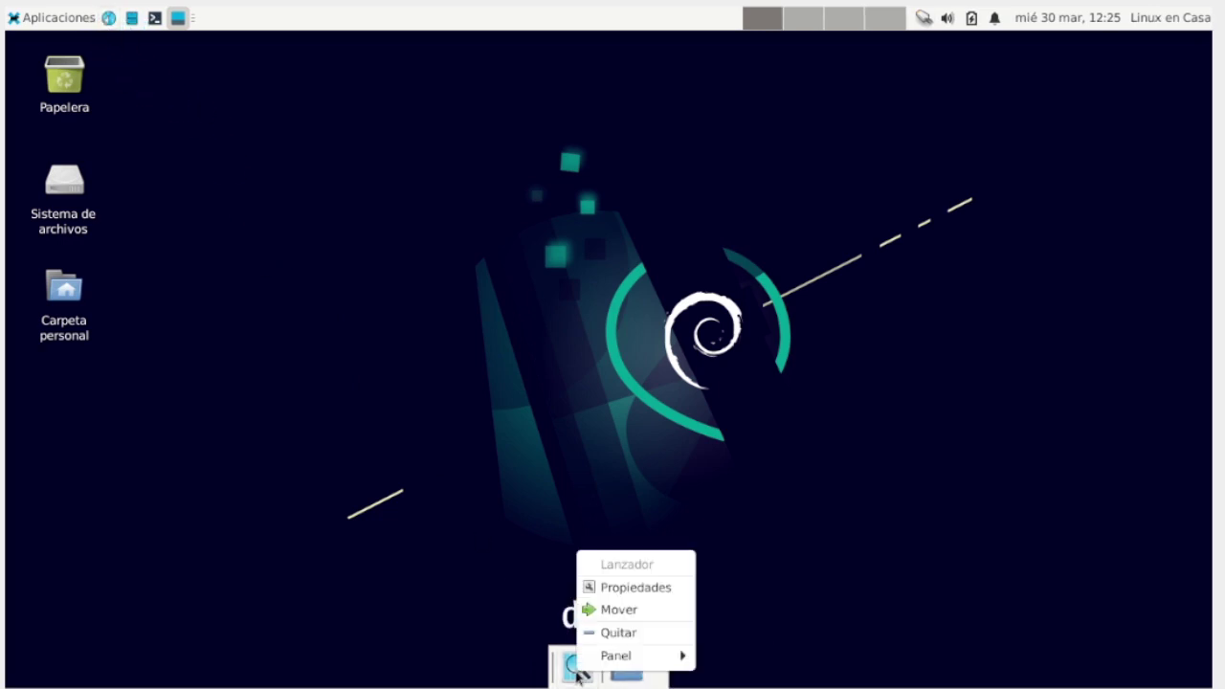
{"action": "left_click", "coordinate": [633, 611]}
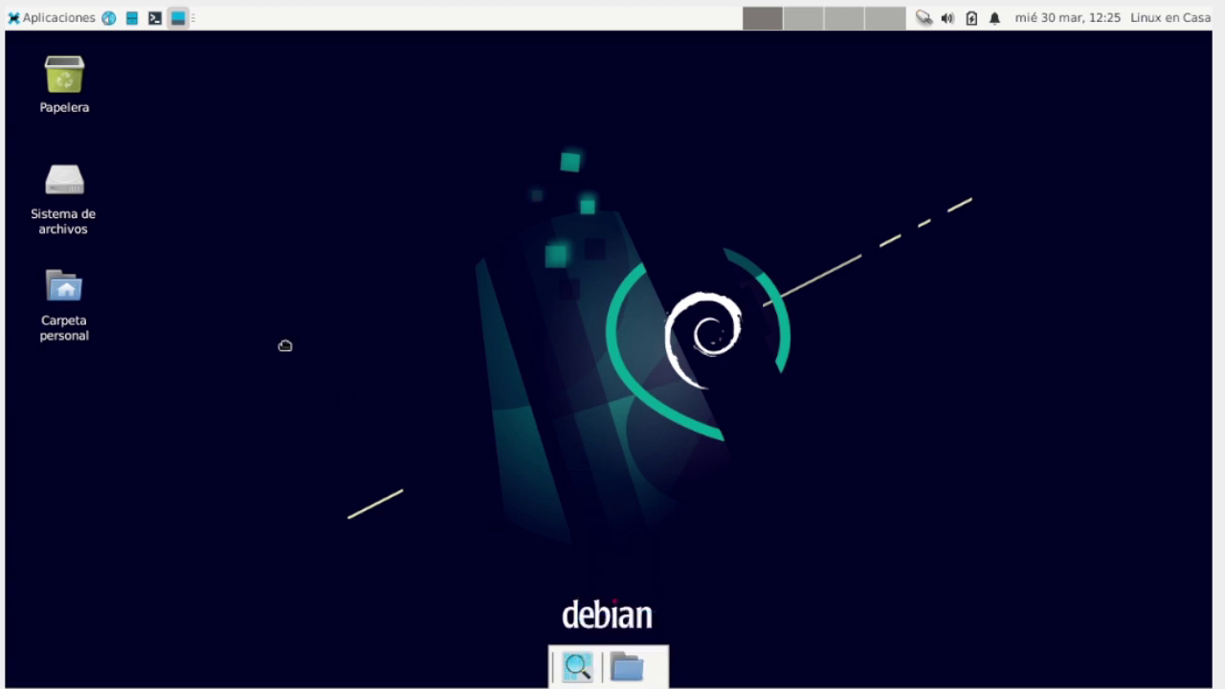
{"action": "left_click", "coordinate": [121, 21]}
Move the directory menu from Panel 2 to Panel 1, between the application finder and file manager launchers
{"action": "right_click", "coordinate": [583, 677]}
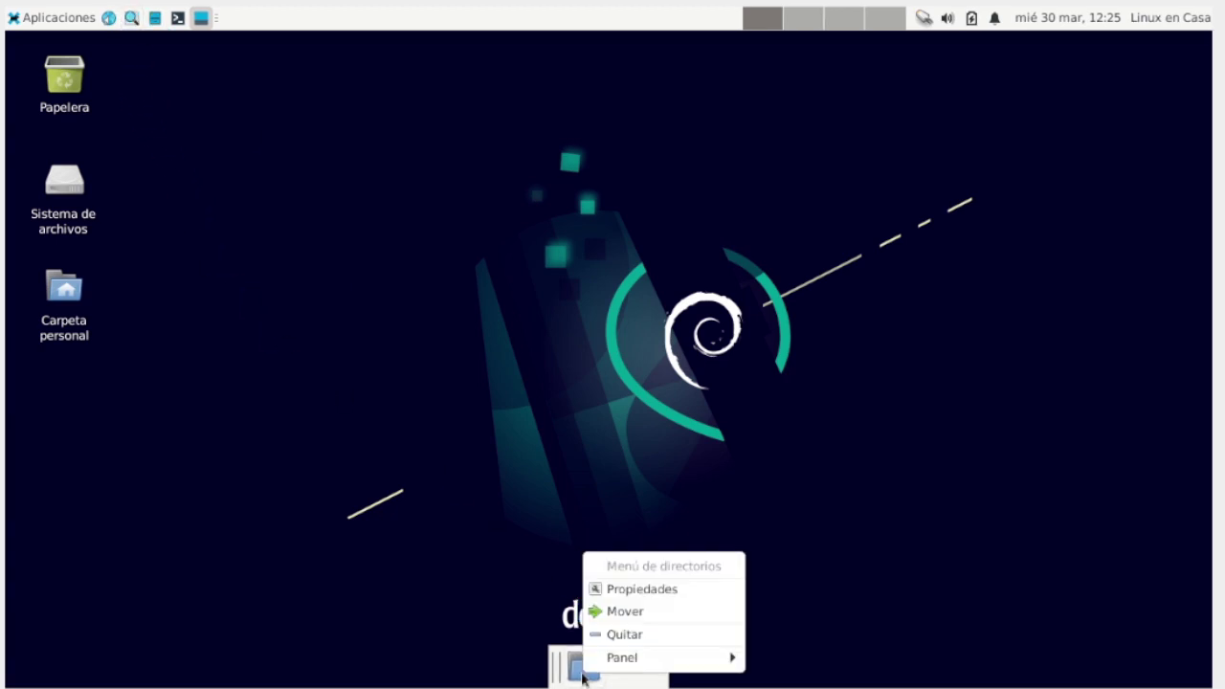
{"action": "left_click", "coordinate": [655, 610]}
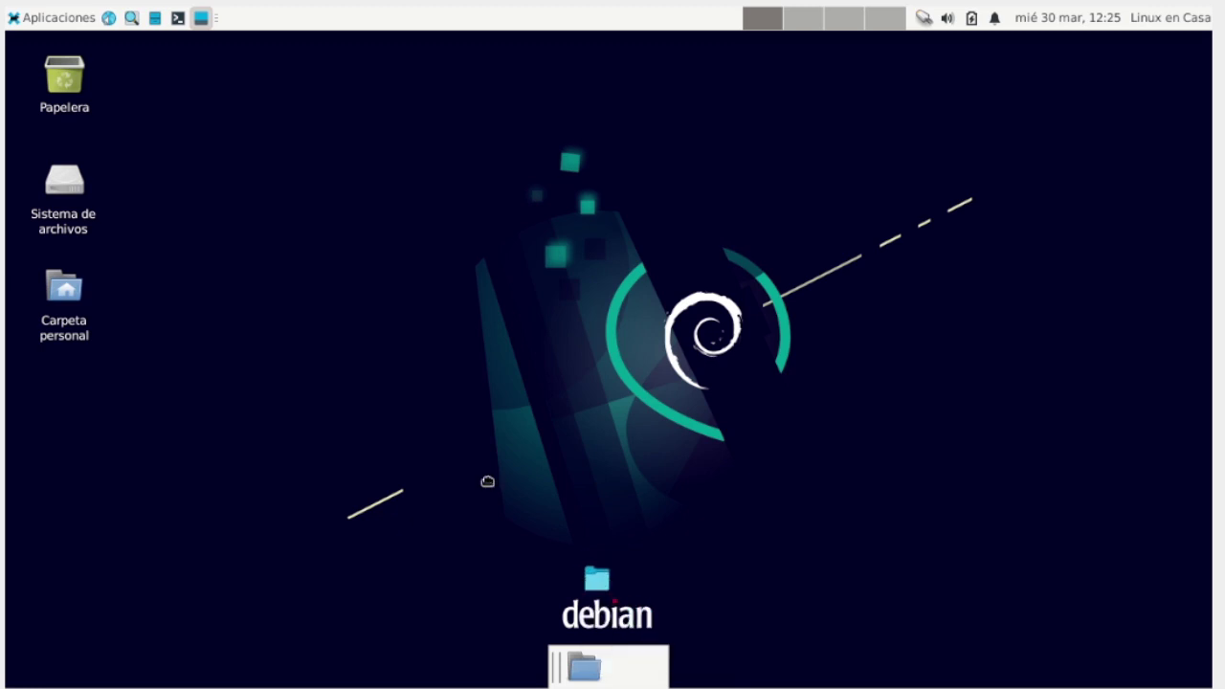
{"action": "left_click", "coordinate": [142, 20]}
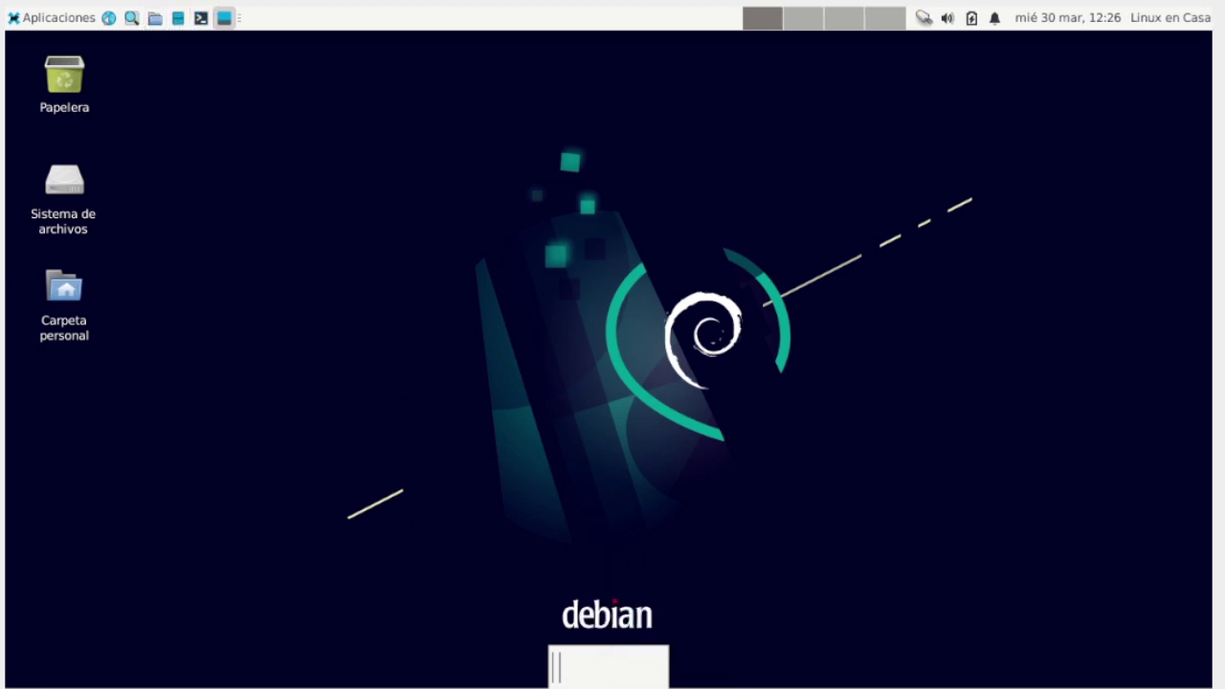
Delete the emptied Panel 2 through the panel preferences and confirm its removal
{"action": "right_click", "coordinate": [609, 673]}
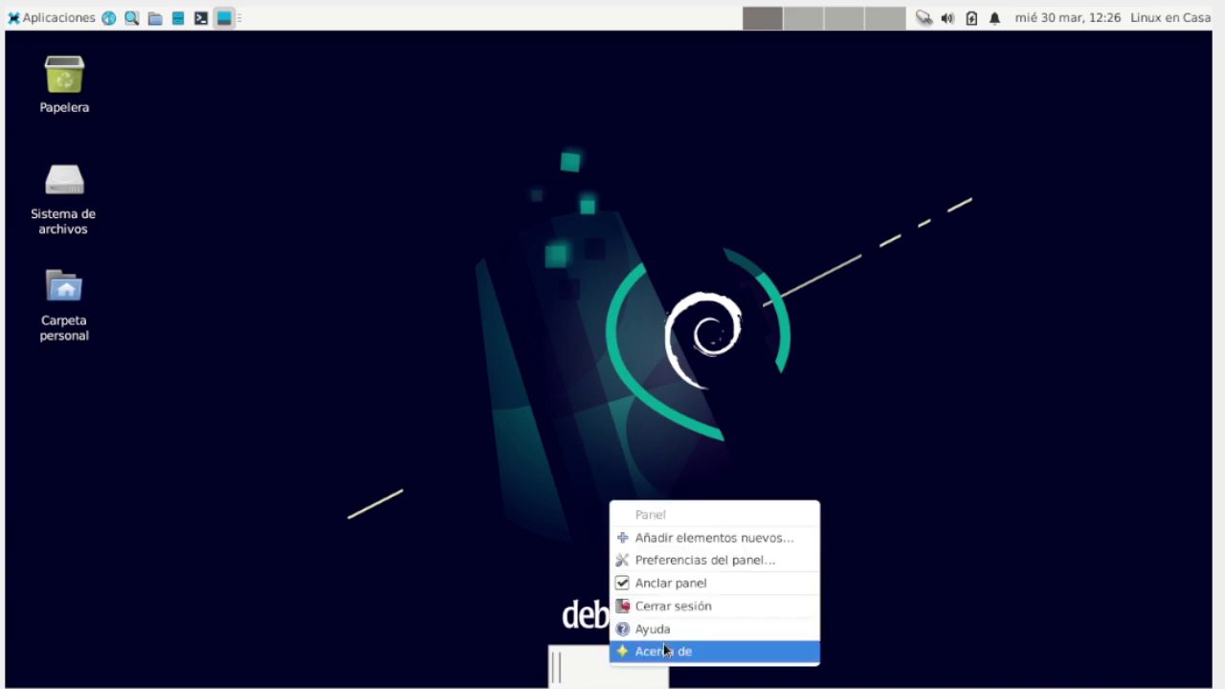
{"action": "left_click", "coordinate": [703, 562]}
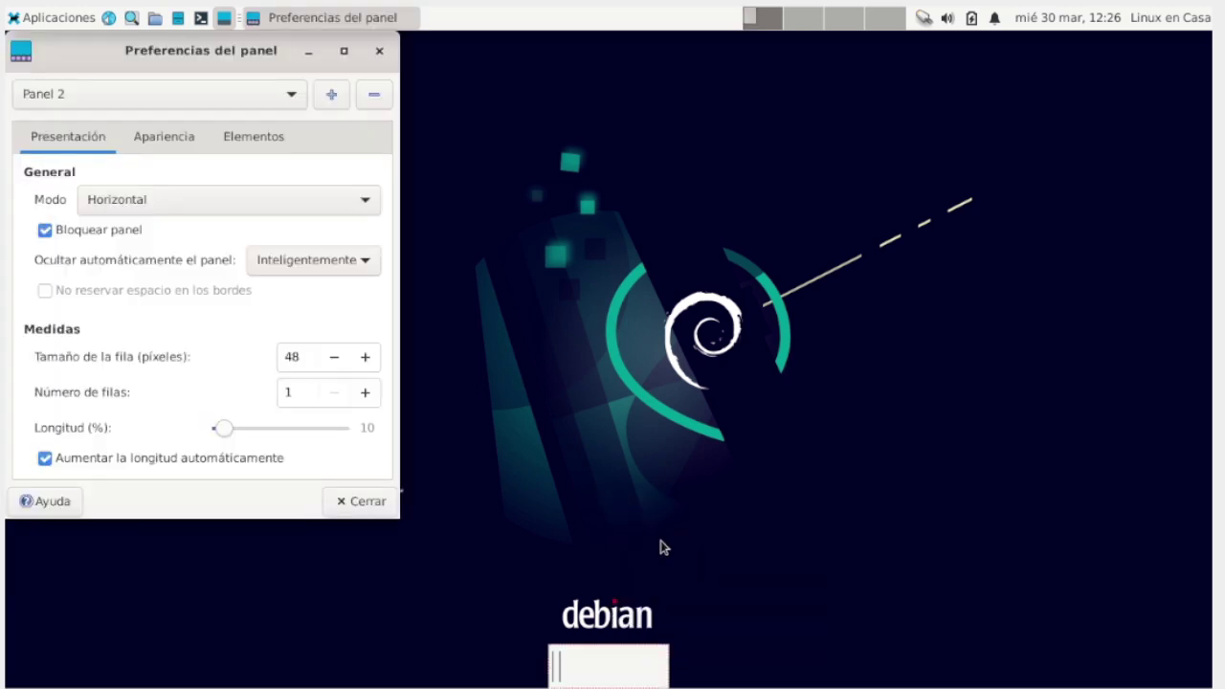
{"action": "left_click", "coordinate": [298, 93]}
{"action": "left_click", "coordinate": [297, 88]}
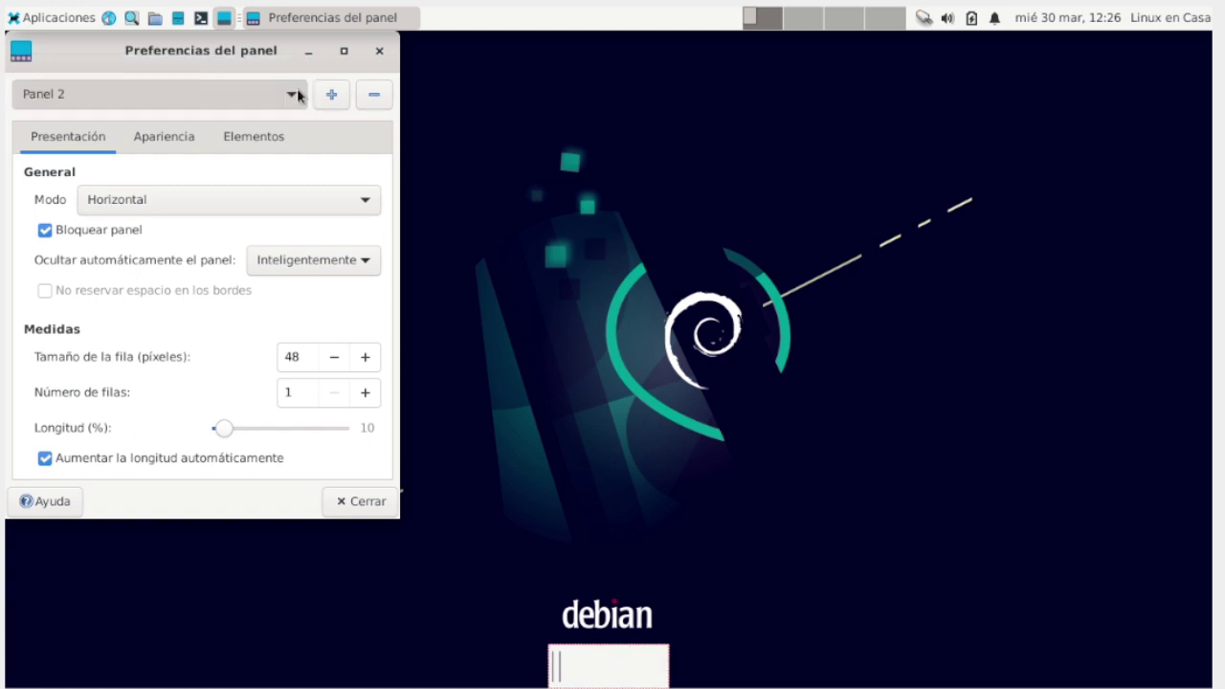
{"action": "left_click", "coordinate": [296, 88]}
{"action": "left_click", "coordinate": [297, 88]}
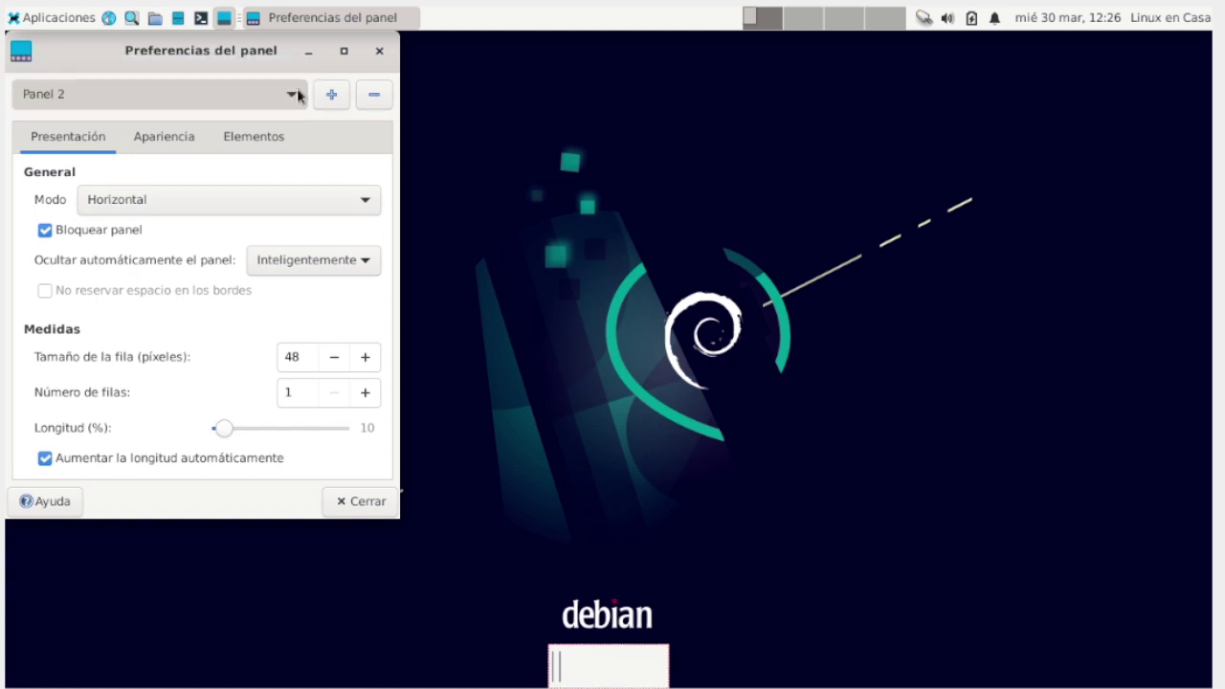
{"action": "left_click", "coordinate": [374, 95]}
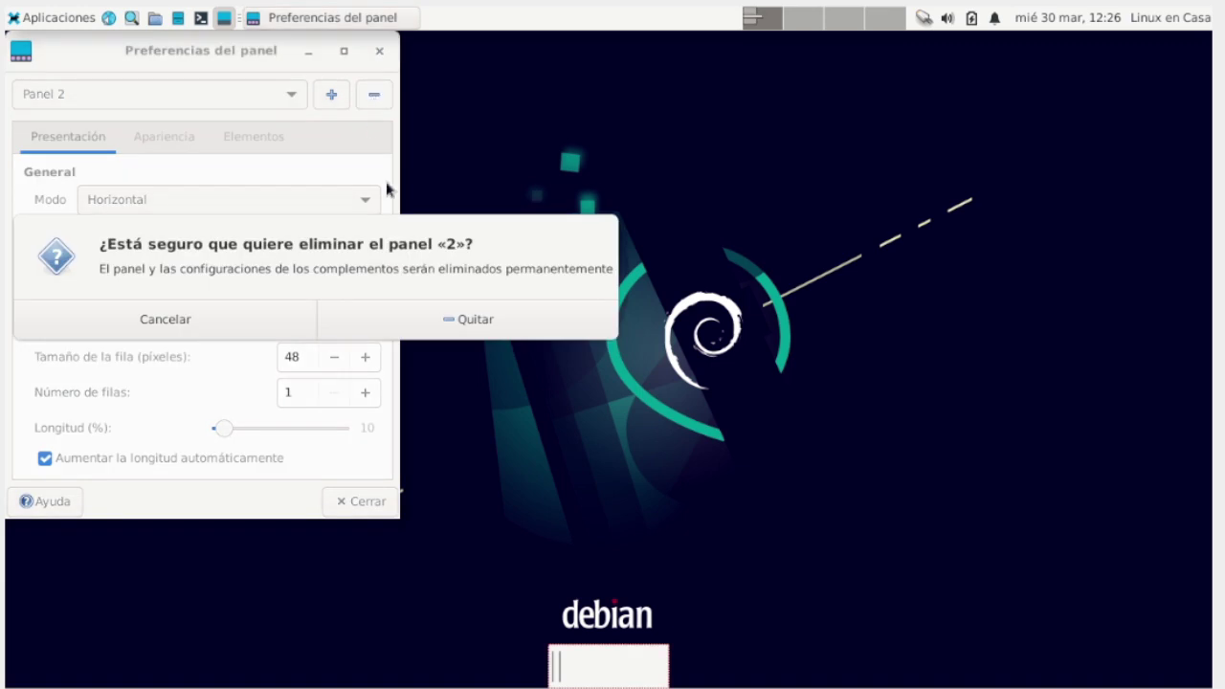
{"action": "left_click", "coordinate": [408, 326]}
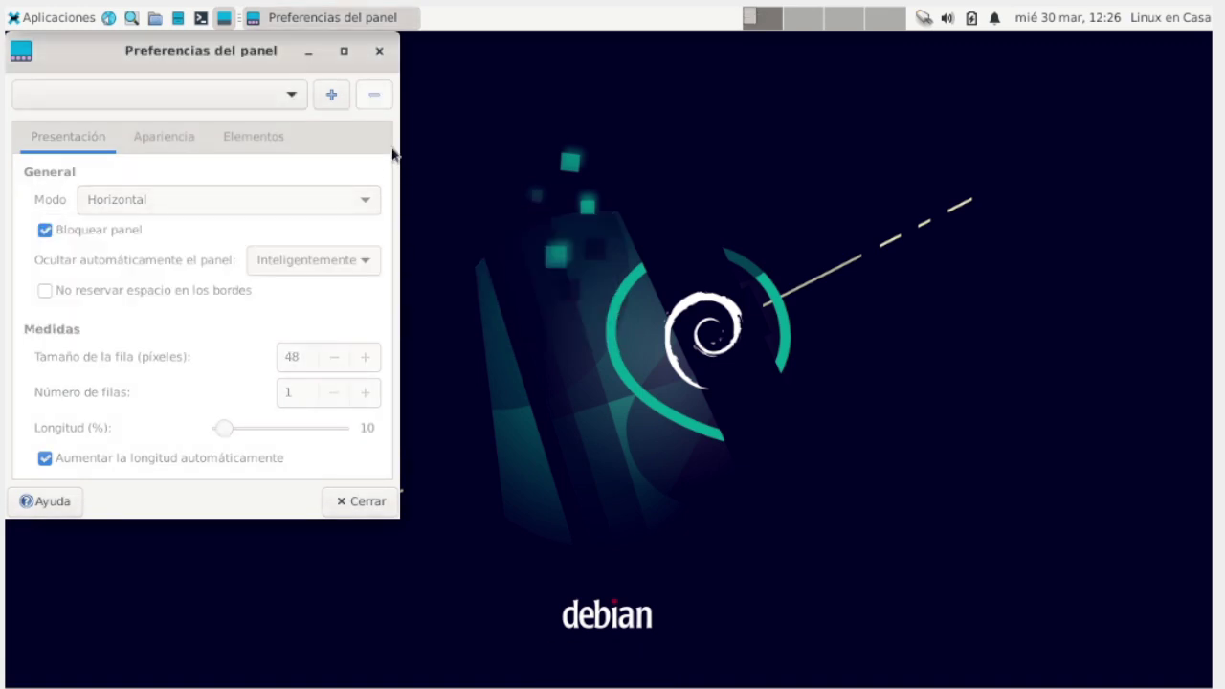
Unlock Panel 1 in the panel preferences so it can be moved, and close the preferences
{"action": "left_click", "coordinate": [260, 96]}
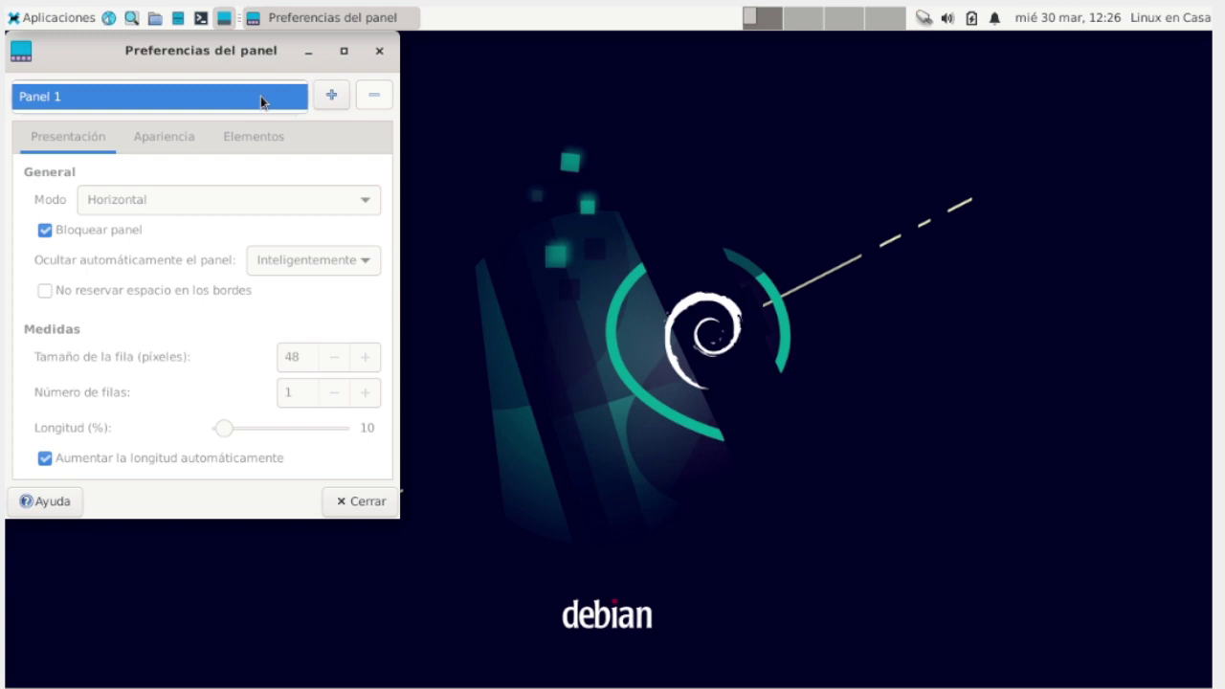
{"action": "left_click", "coordinate": [261, 95]}
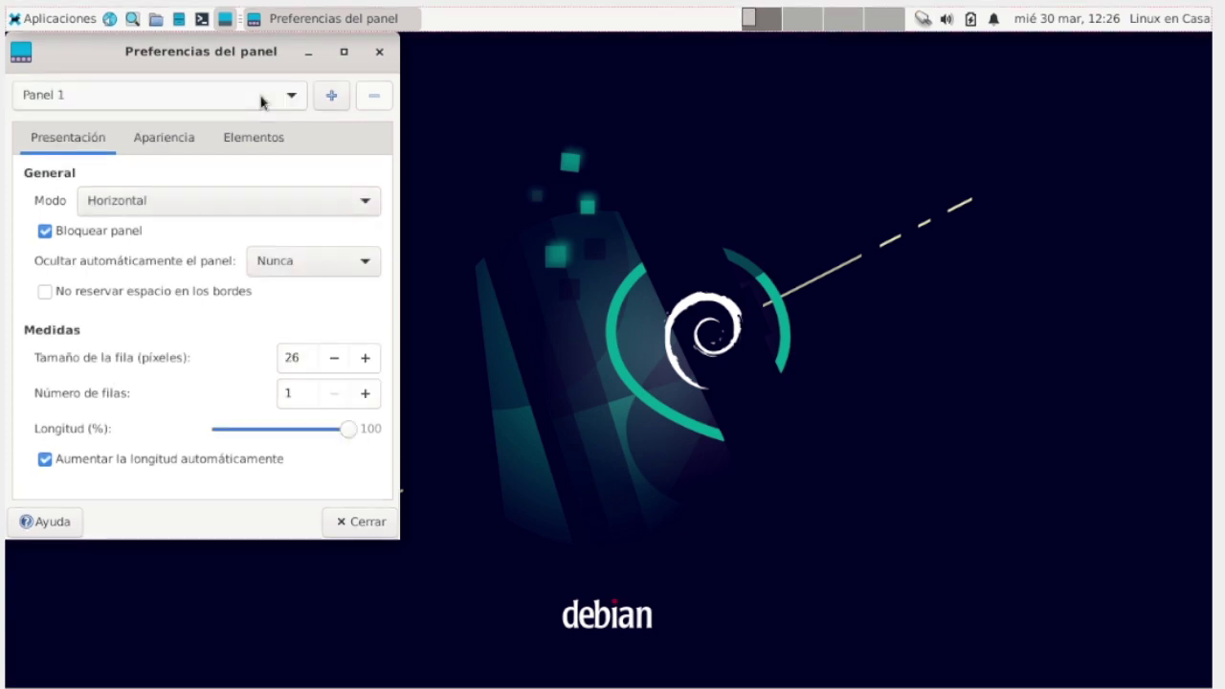
{"action": "left_click_drag", "start_coordinate": [246, 59], "coordinate": [675, 114]}
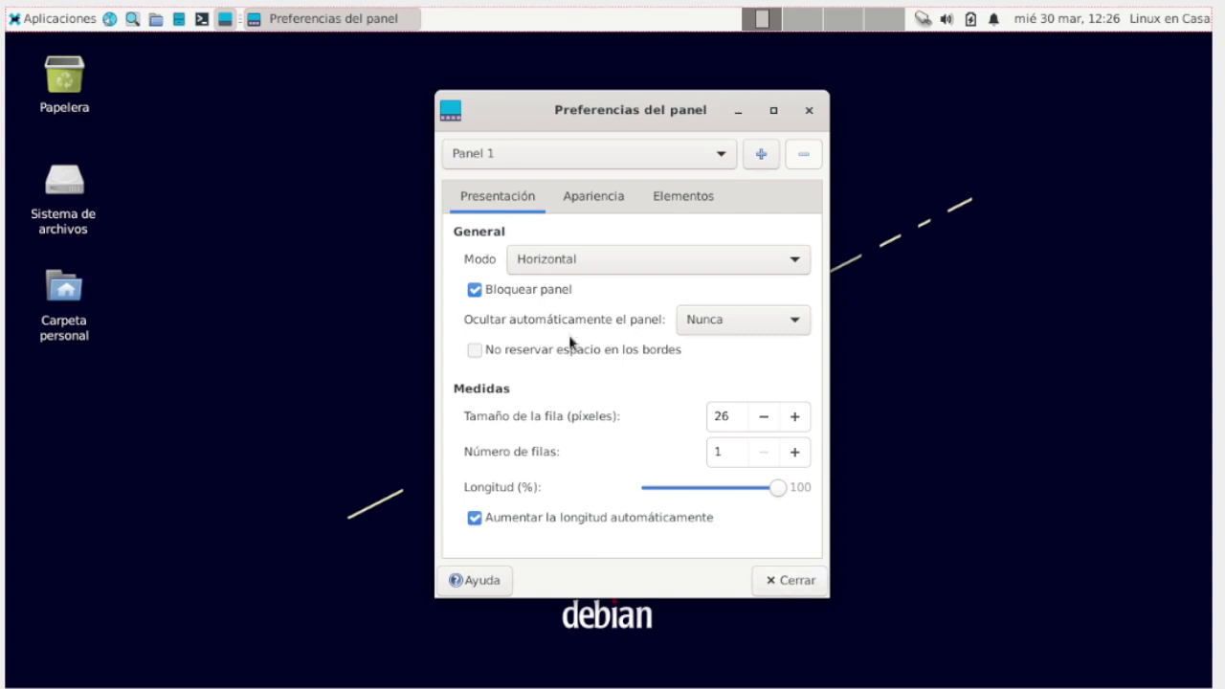
{"action": "left_click", "coordinate": [510, 291]}
{"action": "left_click", "coordinate": [796, 579]}
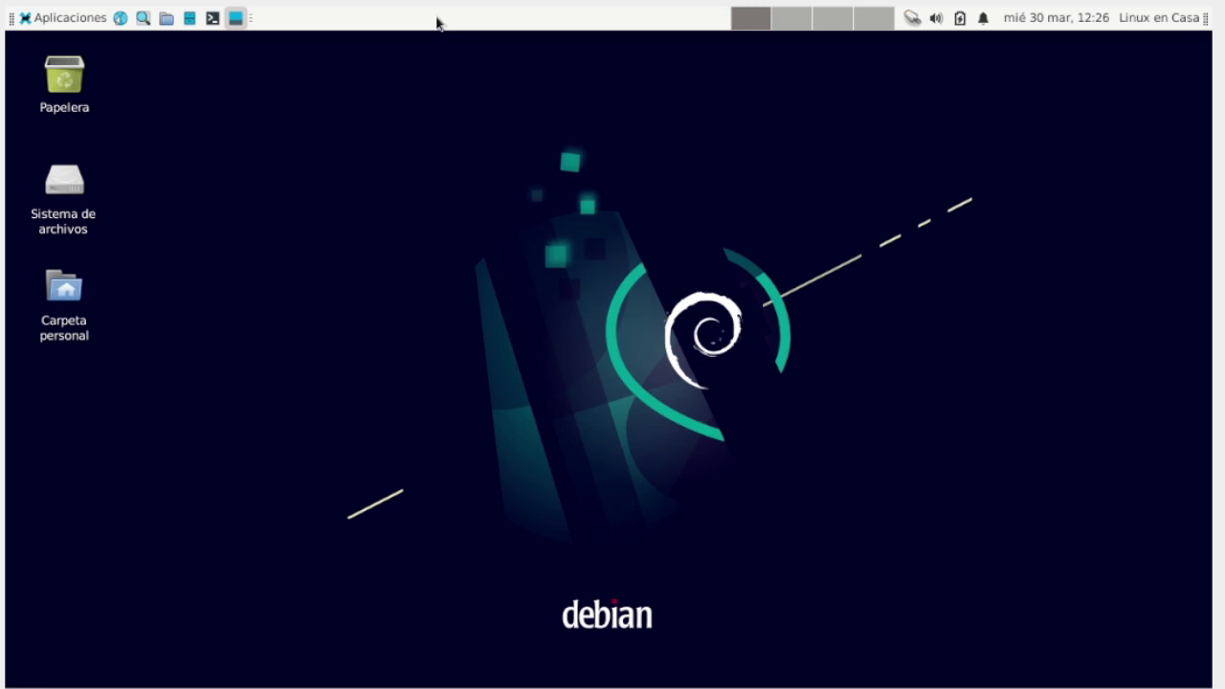
{"action": "right_click", "coordinate": [437, 23]}
{"action": "left_click", "coordinate": [470, 88]}
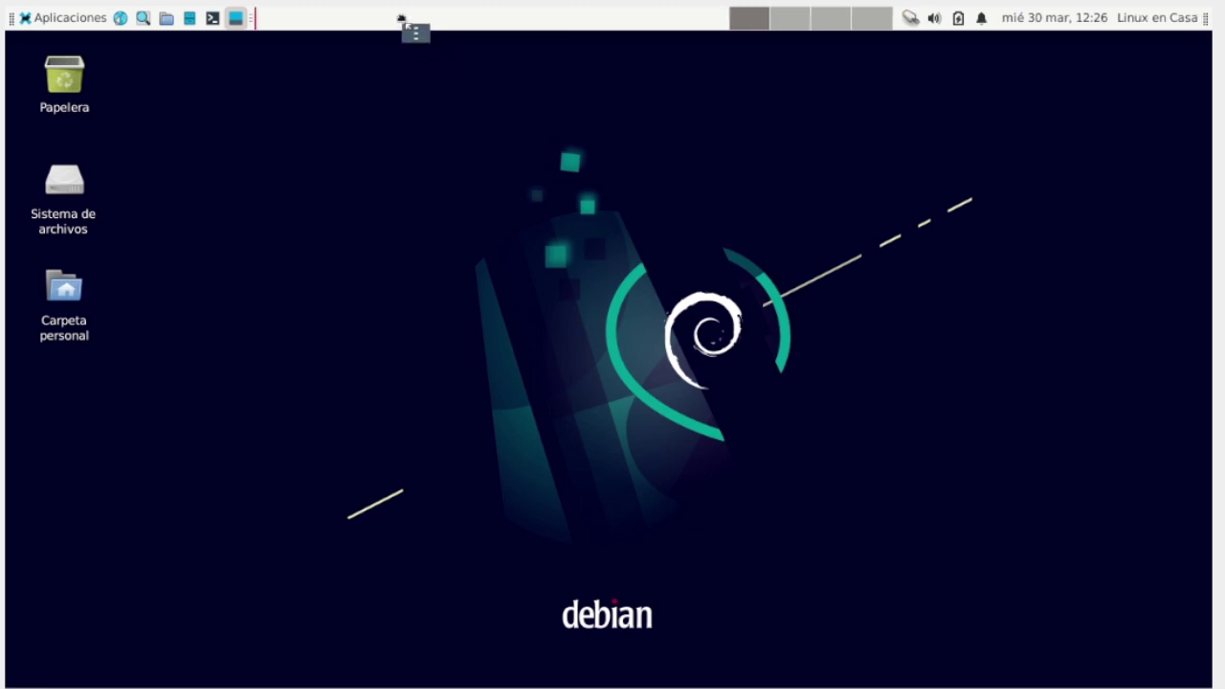
{"action": "left_click", "coordinate": [392, 102]}
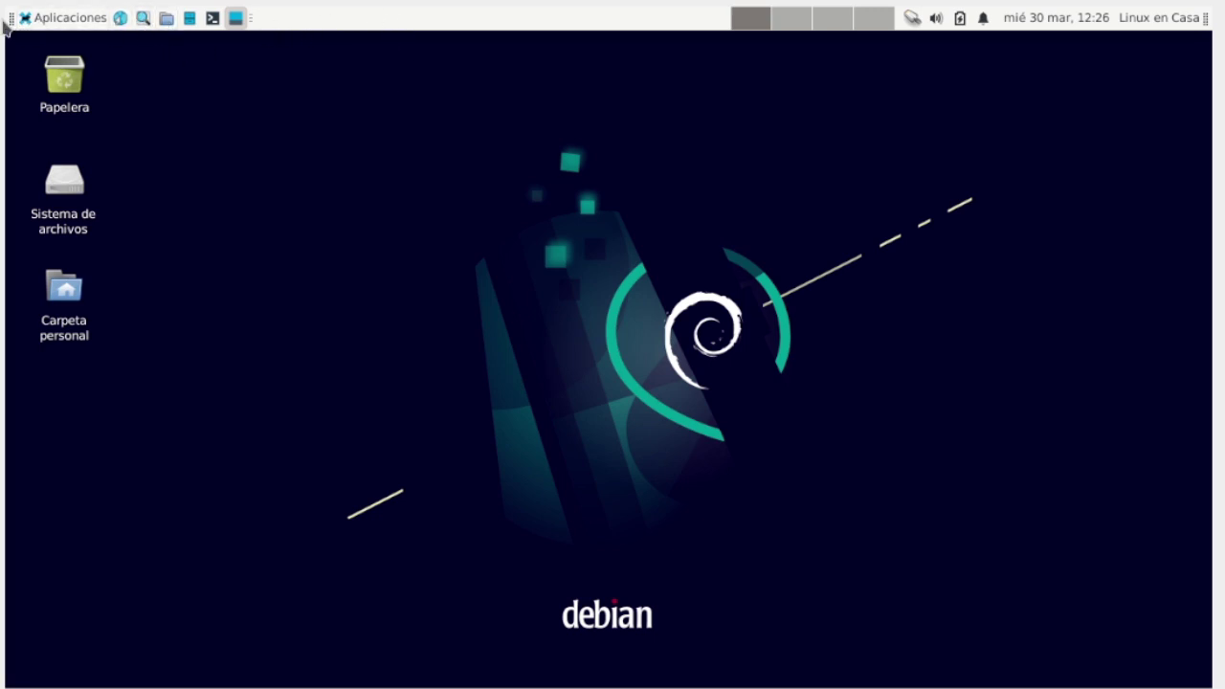
Move Panel 1 to the bottom edge of the desktop and set its number of rows to 2
{"action": "left_click_drag", "start_coordinate": [13, 19], "coordinate": [19, 675]}
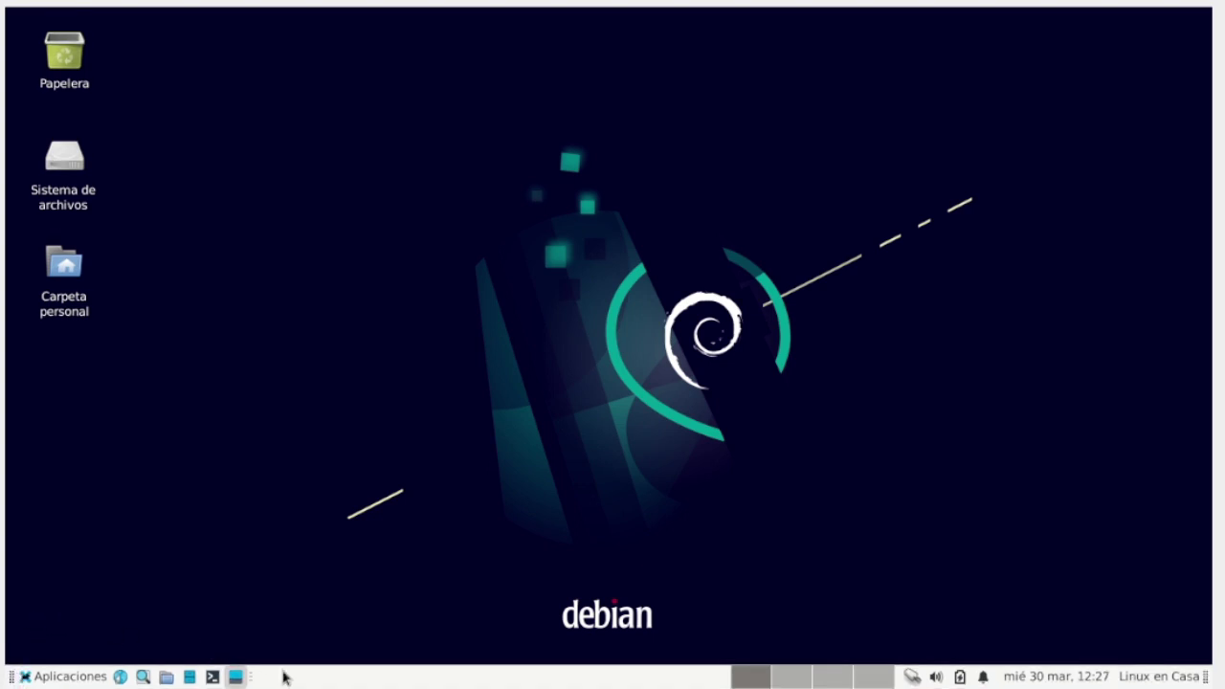
{"action": "right_click", "coordinate": [13, 679]}
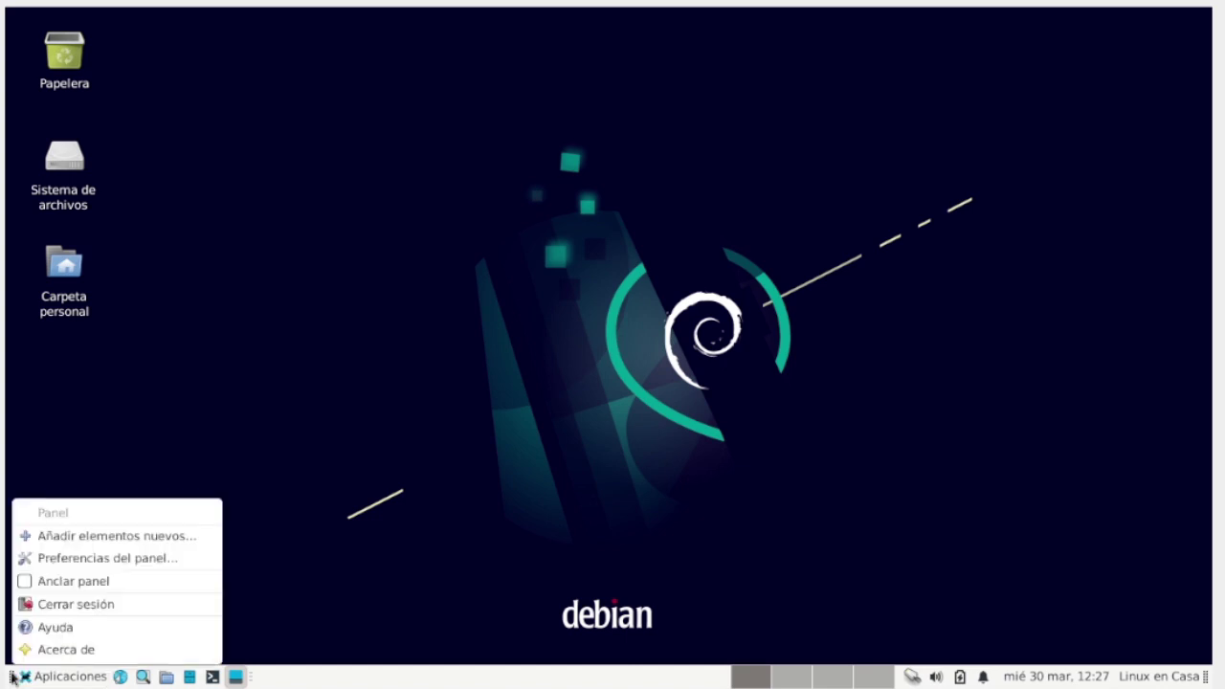
{"action": "left_click", "coordinate": [69, 561]}
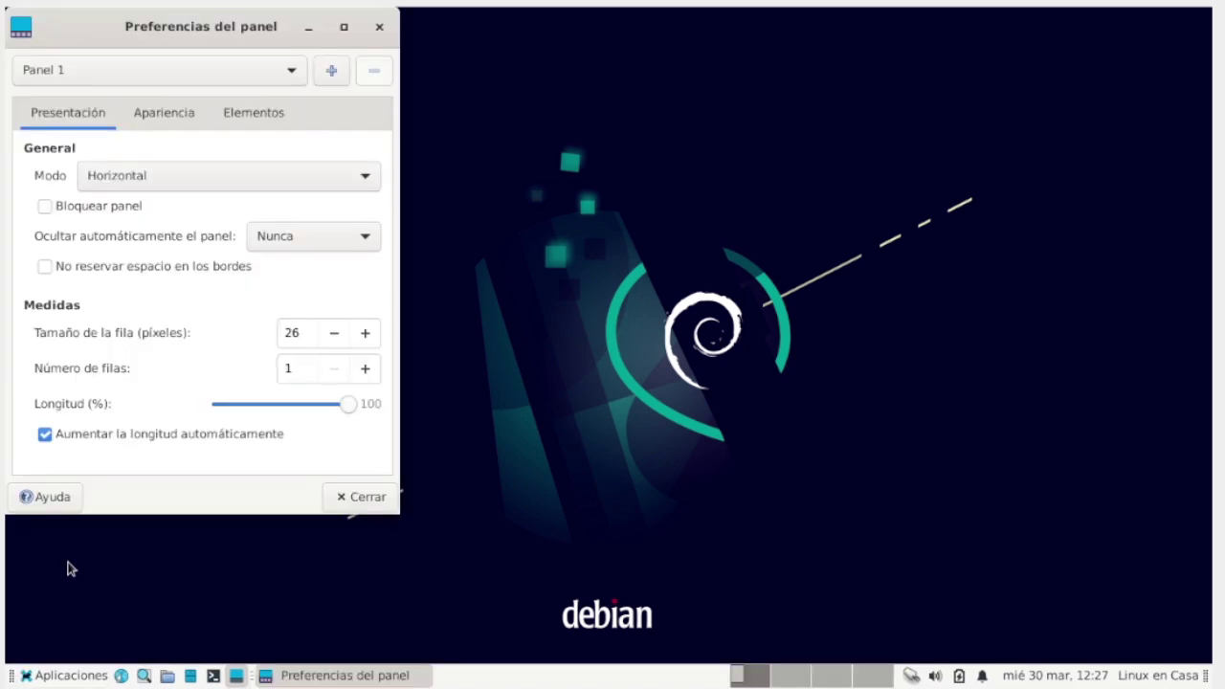
{"action": "left_click", "coordinate": [366, 370]}
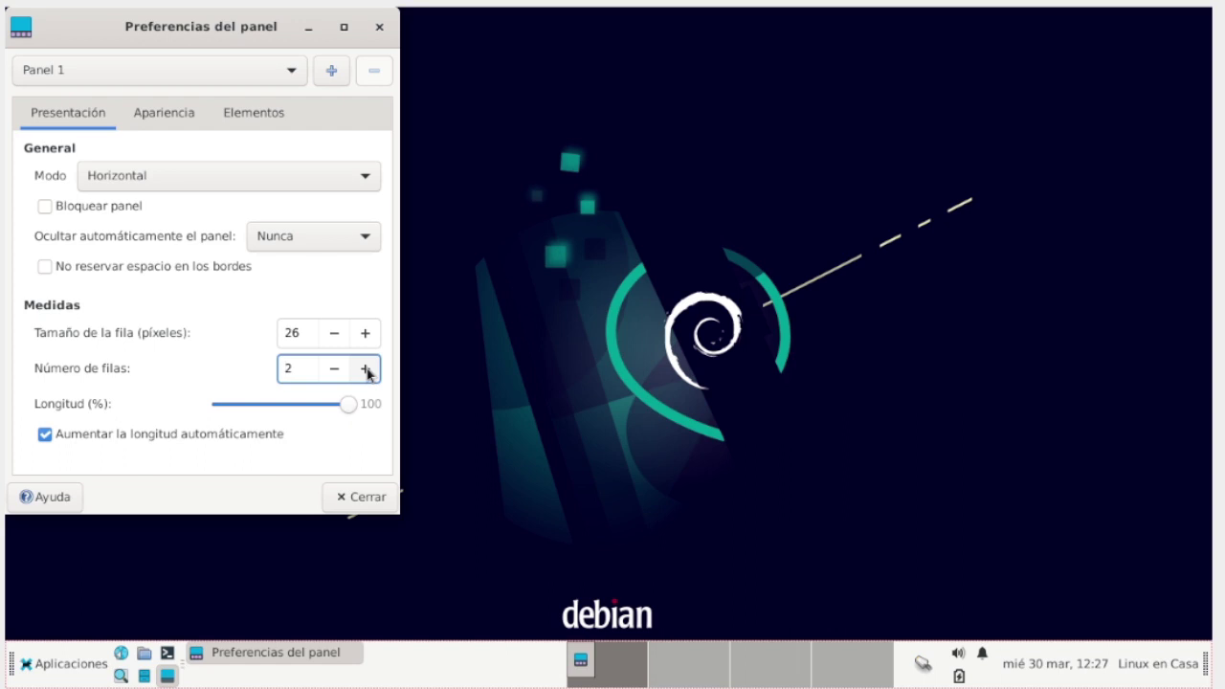
{"action": "left_click", "coordinate": [346, 504]}
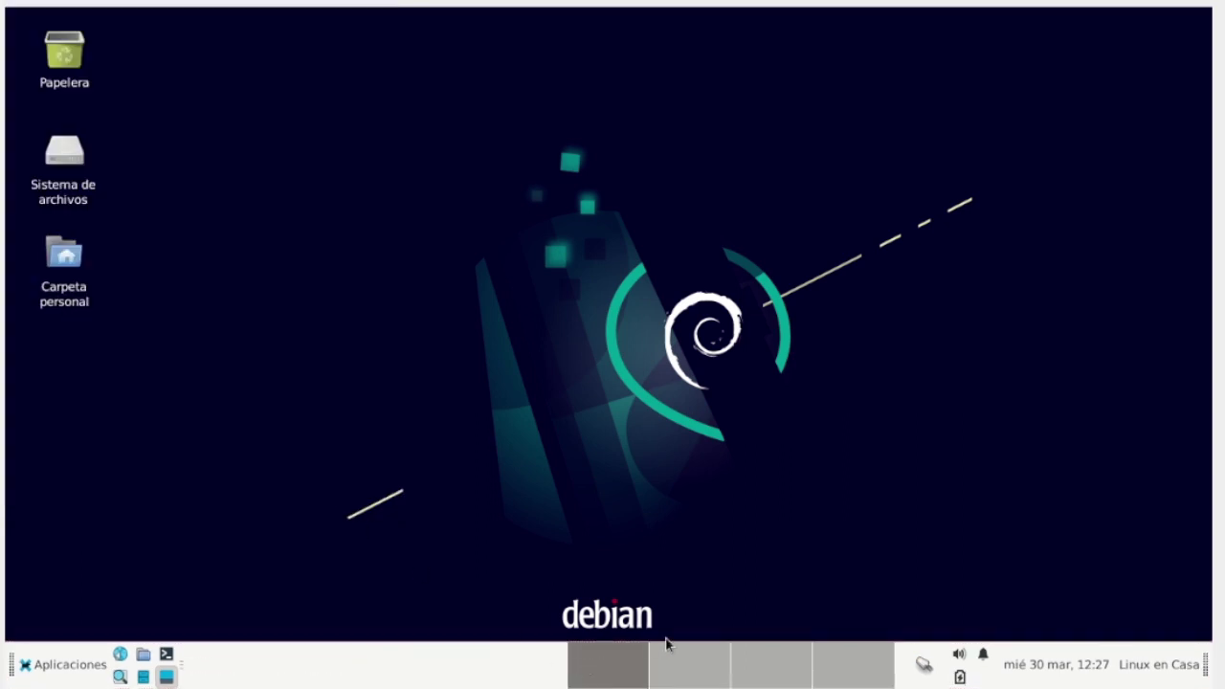
Reduce the number of workspaces to 2 in the workspace settings and close them
{"action": "right_click", "coordinate": [710, 665]}
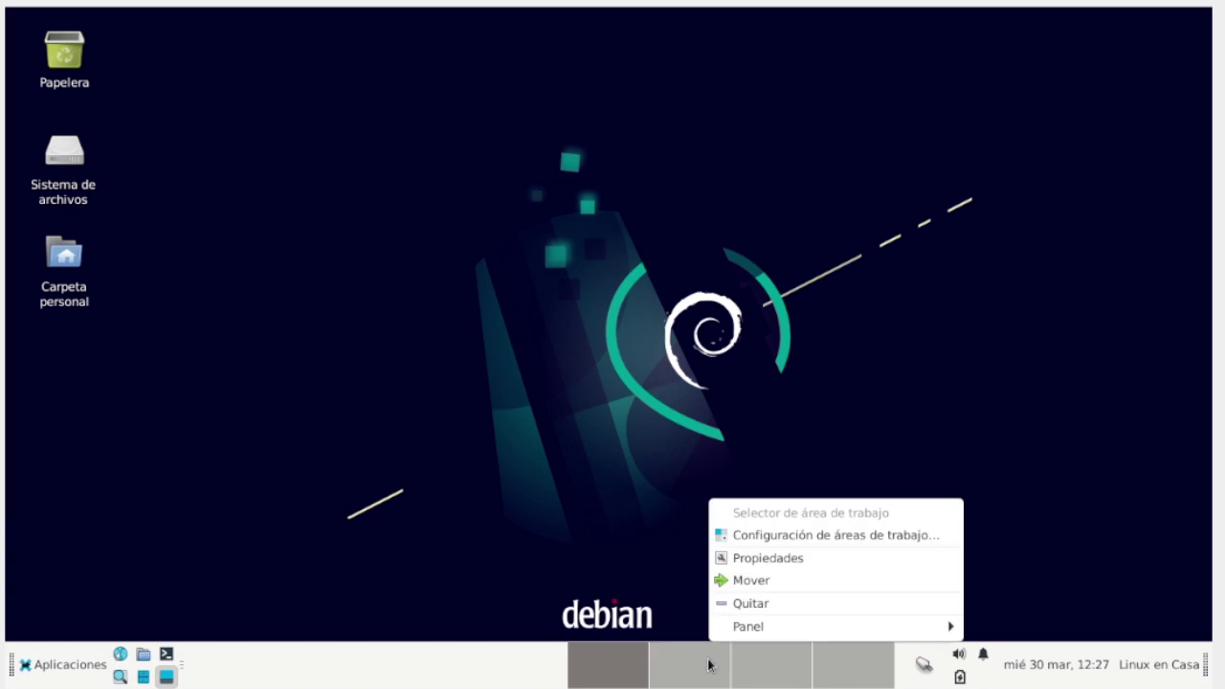
{"action": "left_click", "coordinate": [811, 536]}
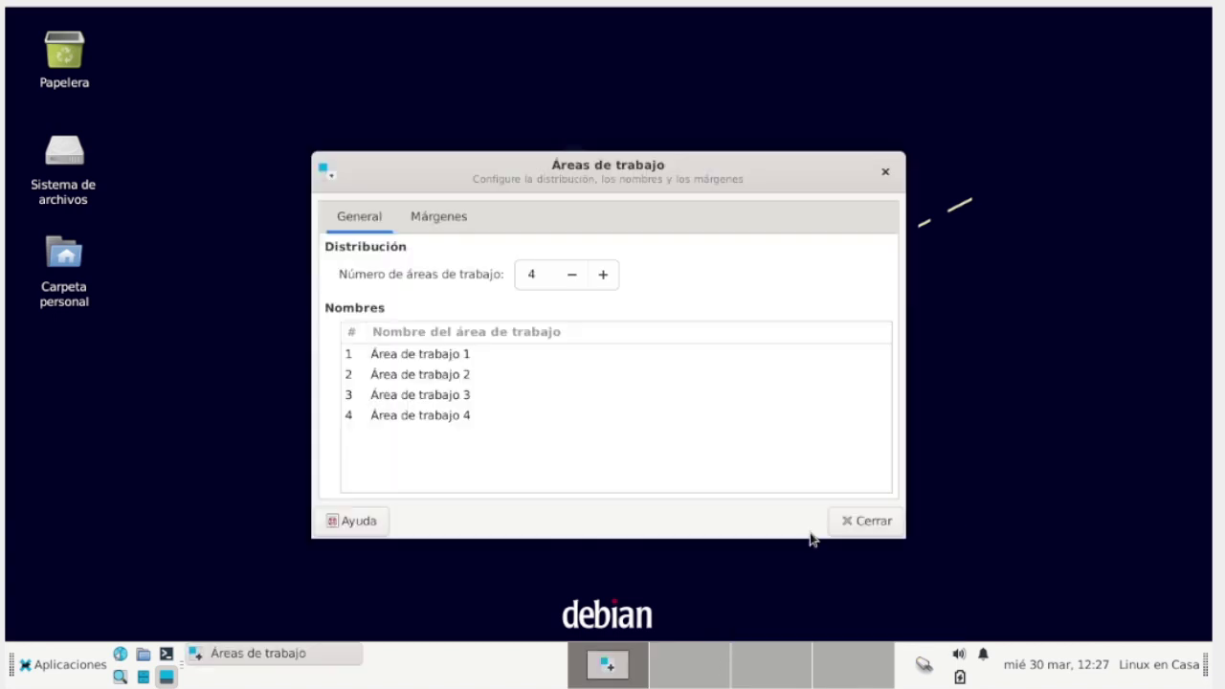
{"action": "left_click", "coordinate": [572, 275]}
{"action": "left_click", "coordinate": [573, 275]}
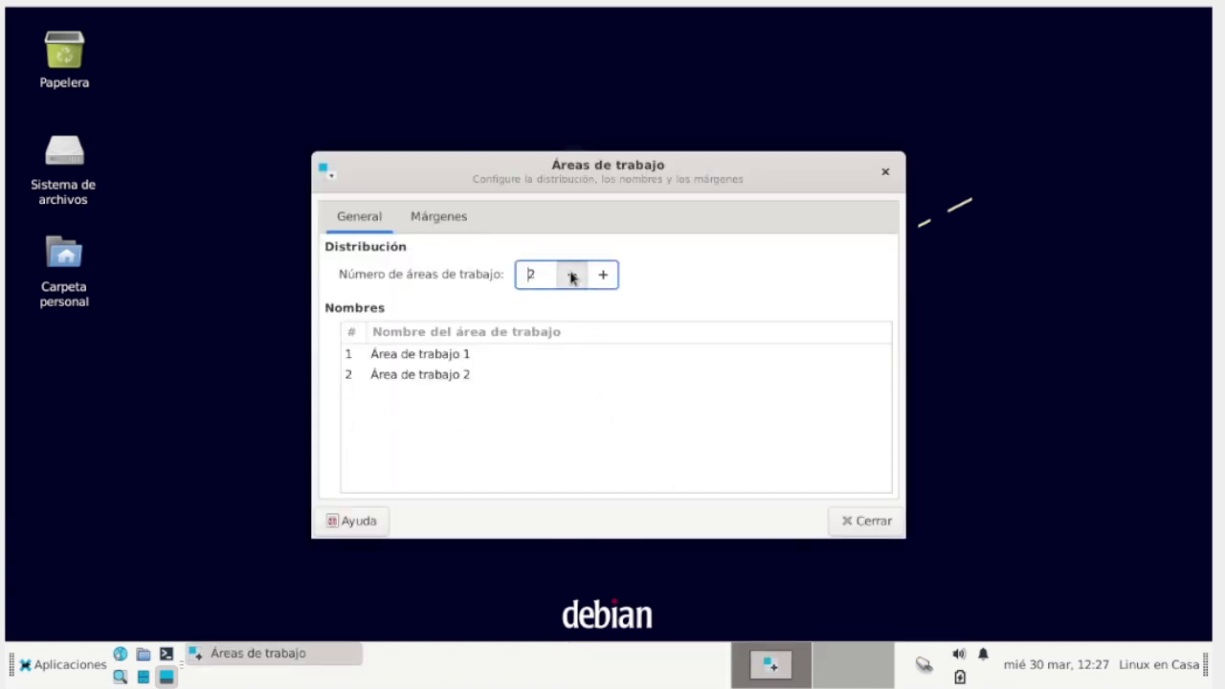
{"action": "left_click", "coordinate": [868, 521]}
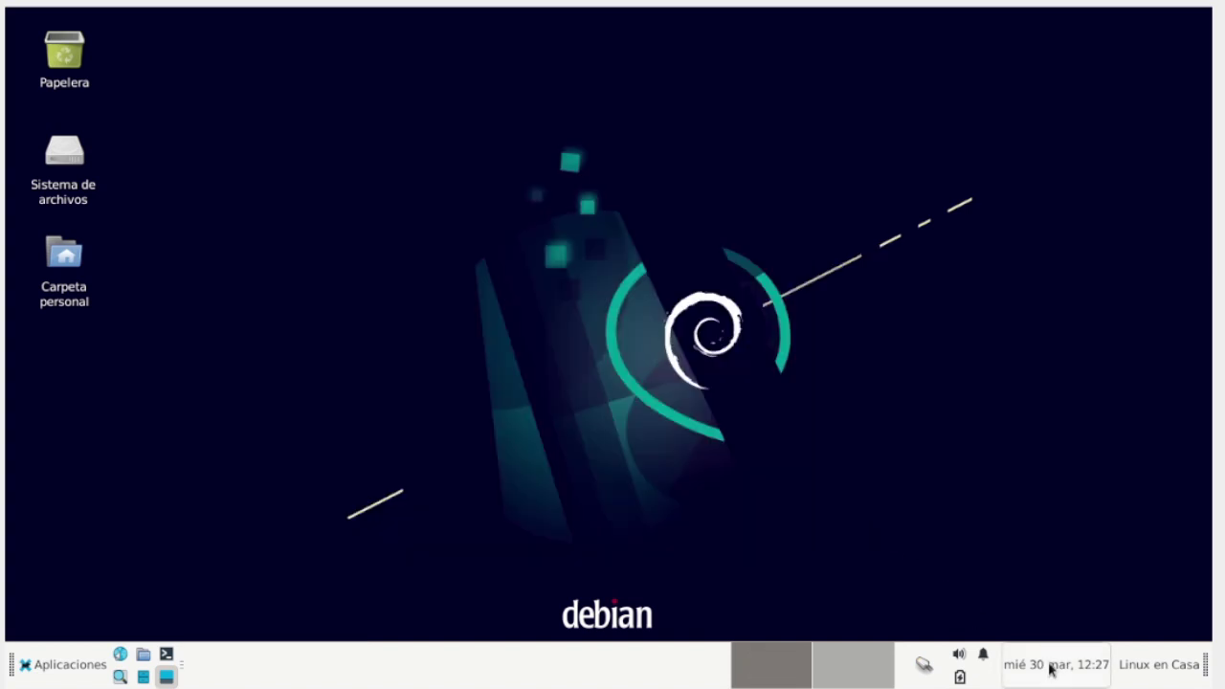
Change the panel clock's presentation to LCD in its properties and close the dialog
{"action": "right_click", "coordinate": [1051, 669]}
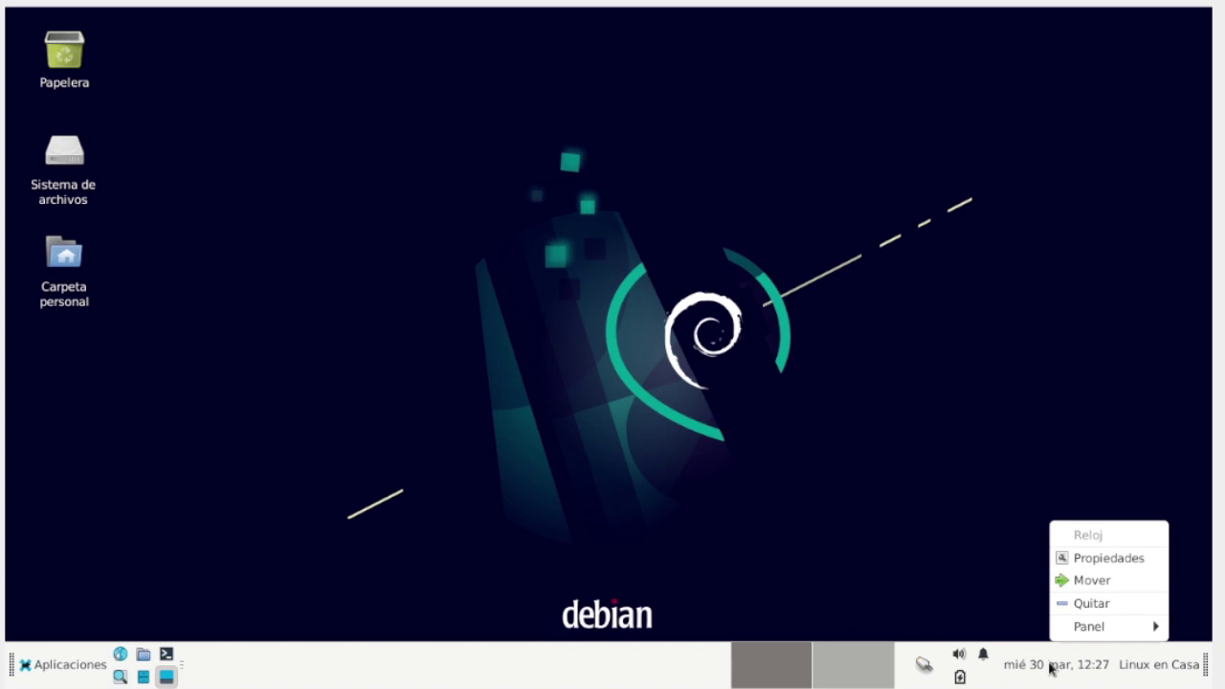
{"action": "left_click", "coordinate": [1092, 561]}
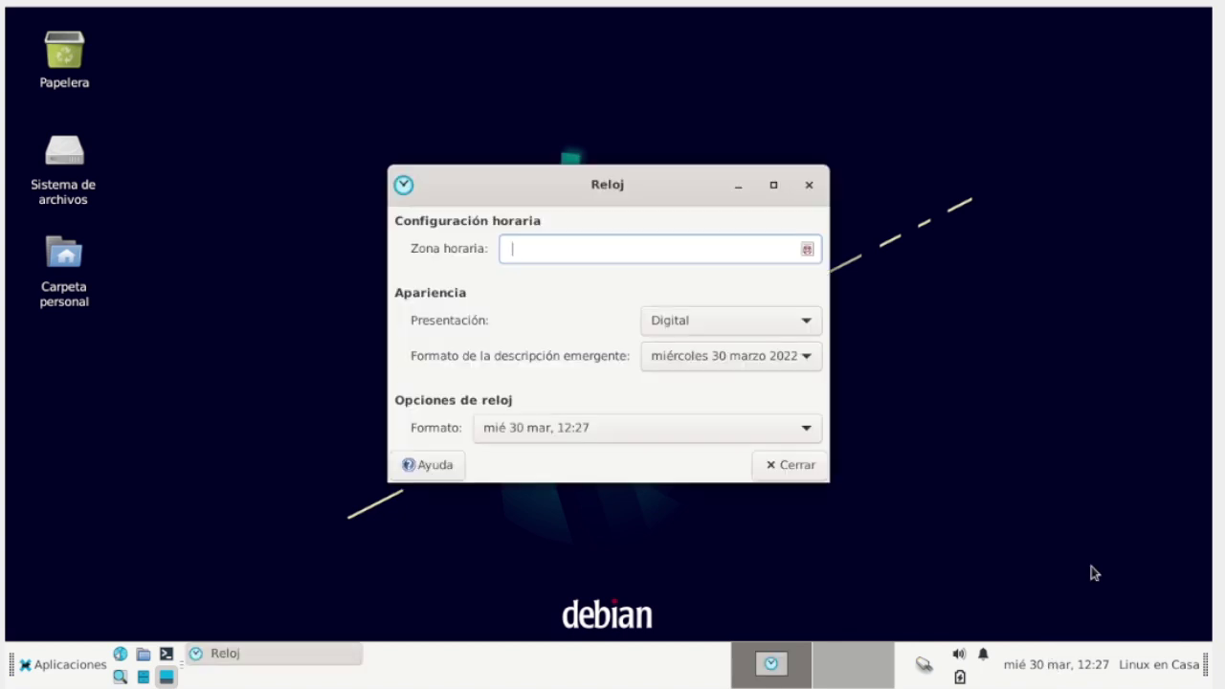
{"action": "left_click", "coordinate": [732, 335]}
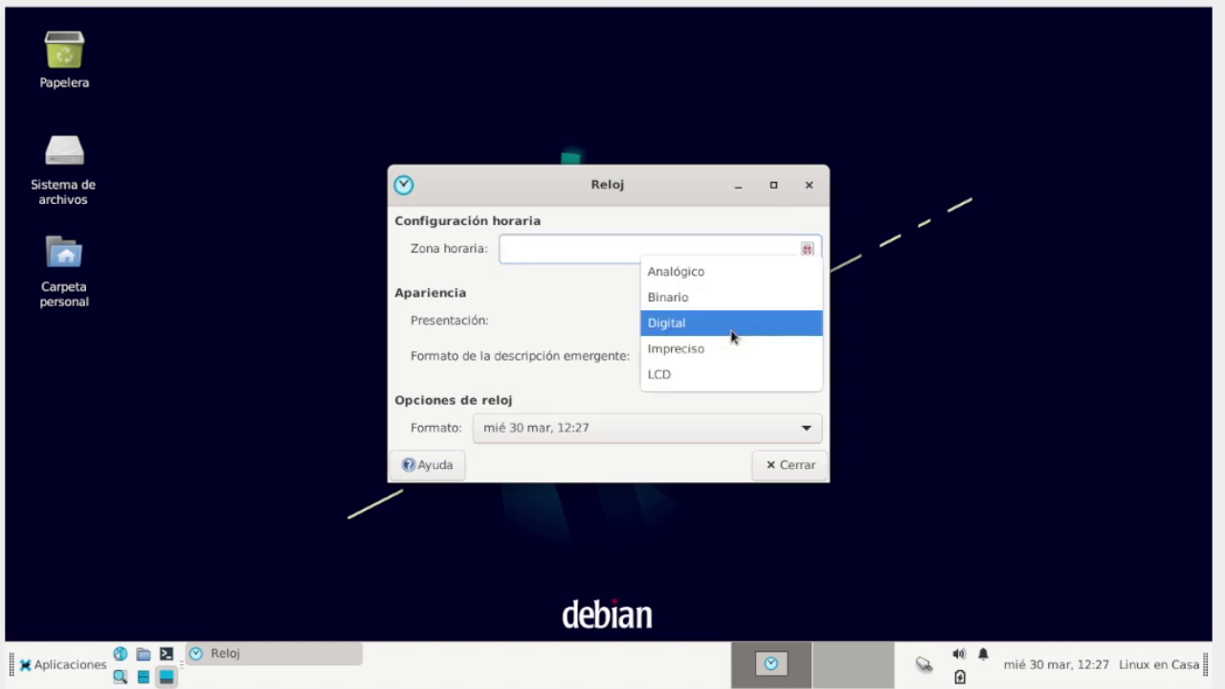
{"action": "left_click", "coordinate": [705, 370]}
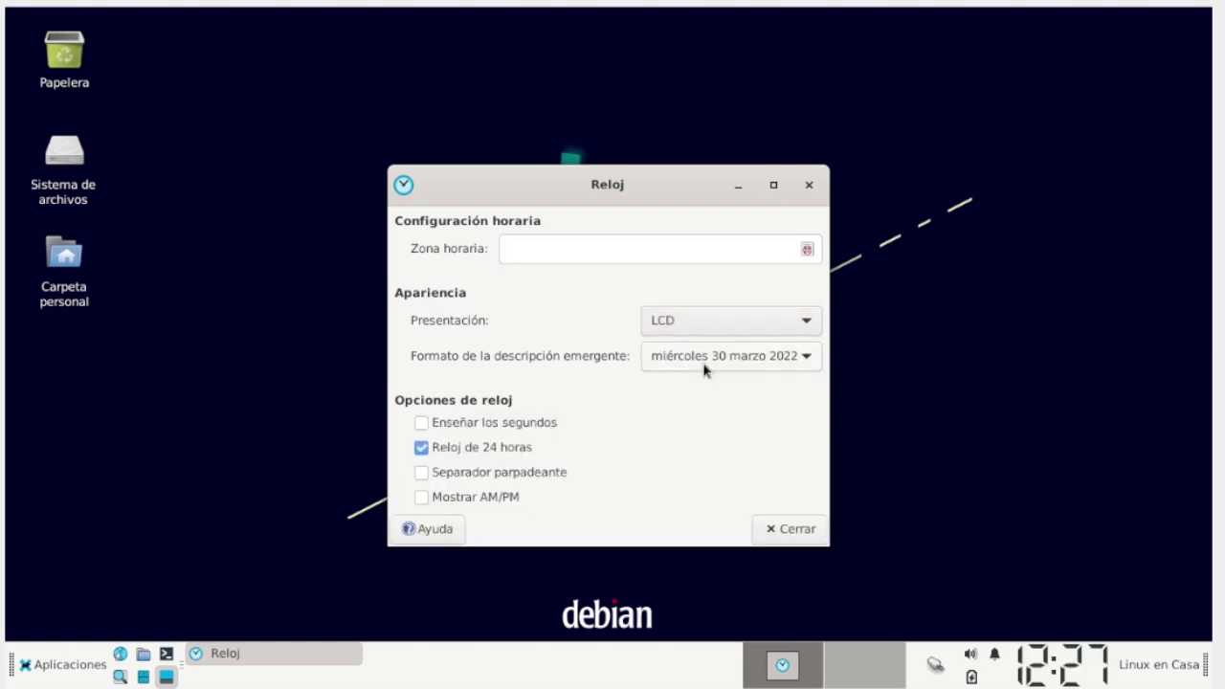
{"action": "left_click", "coordinate": [801, 535]}
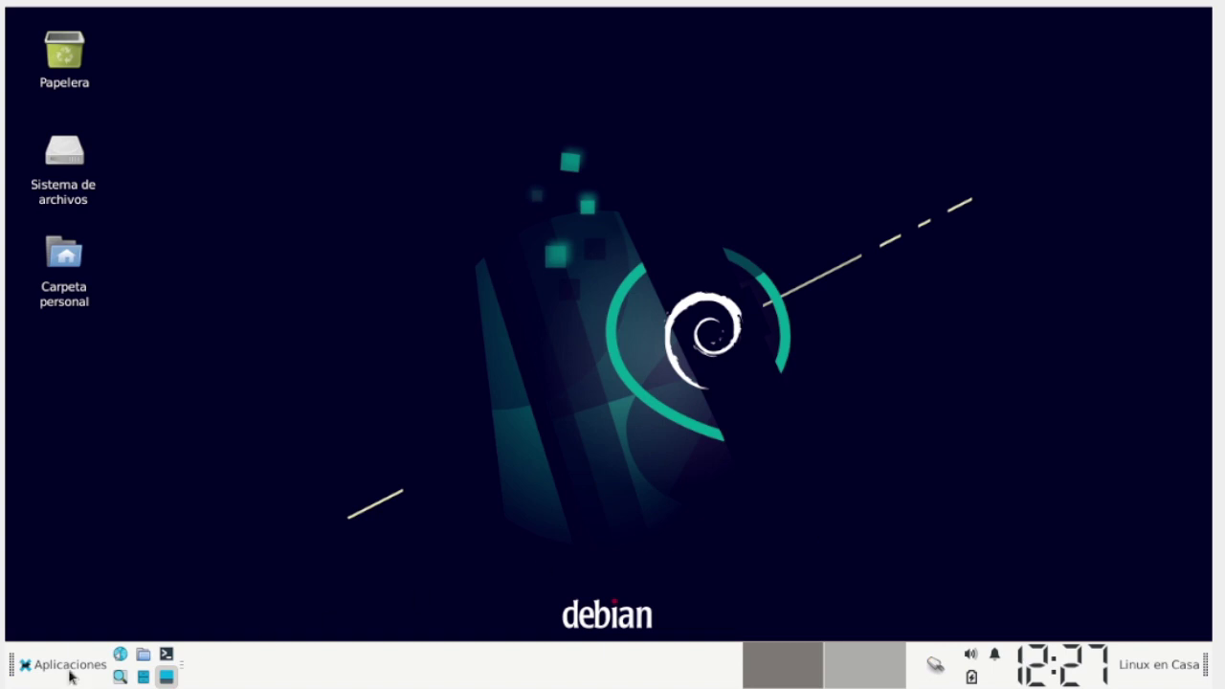
Check the style and expand settings of the separator in the panel's empty area and close its properties
{"action": "right_click", "coordinate": [247, 656]}
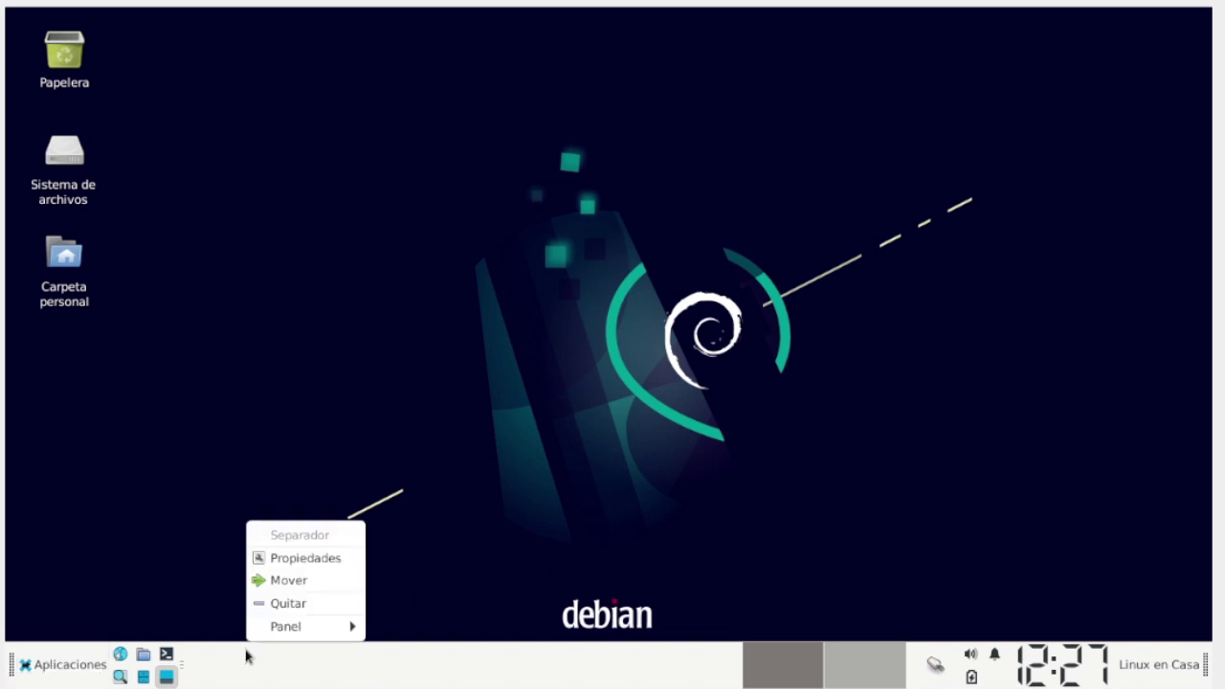
{"action": "left_click", "coordinate": [293, 559]}
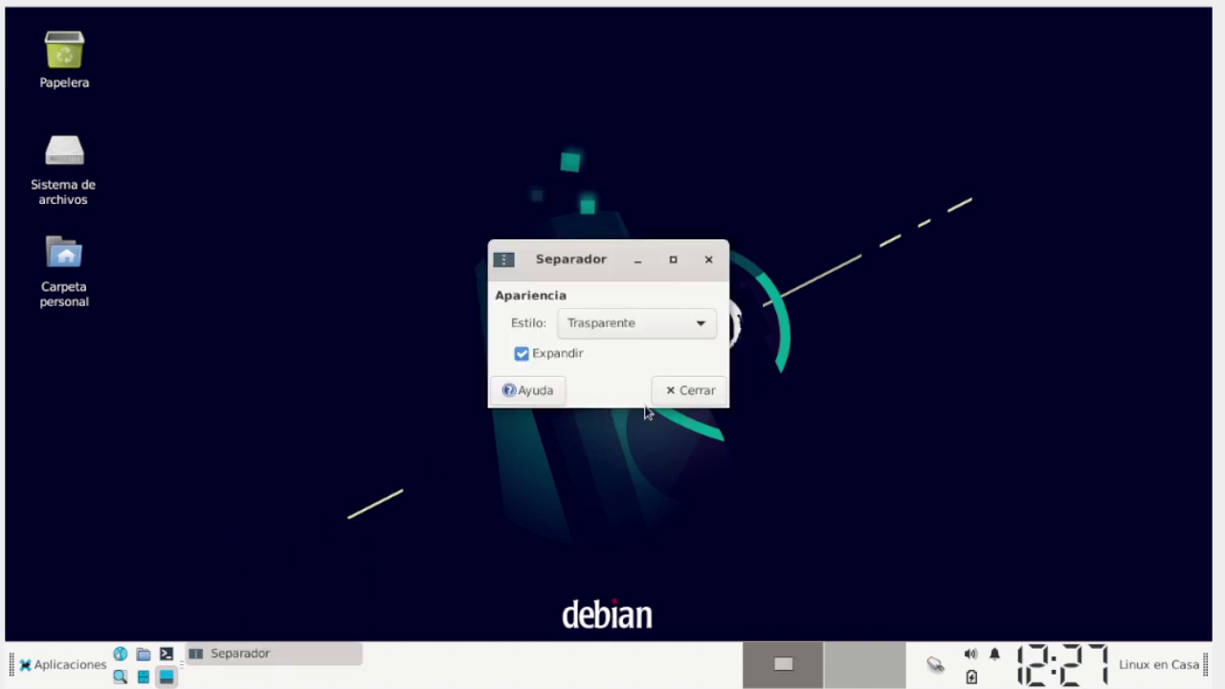
{"action": "left_click", "coordinate": [675, 391]}
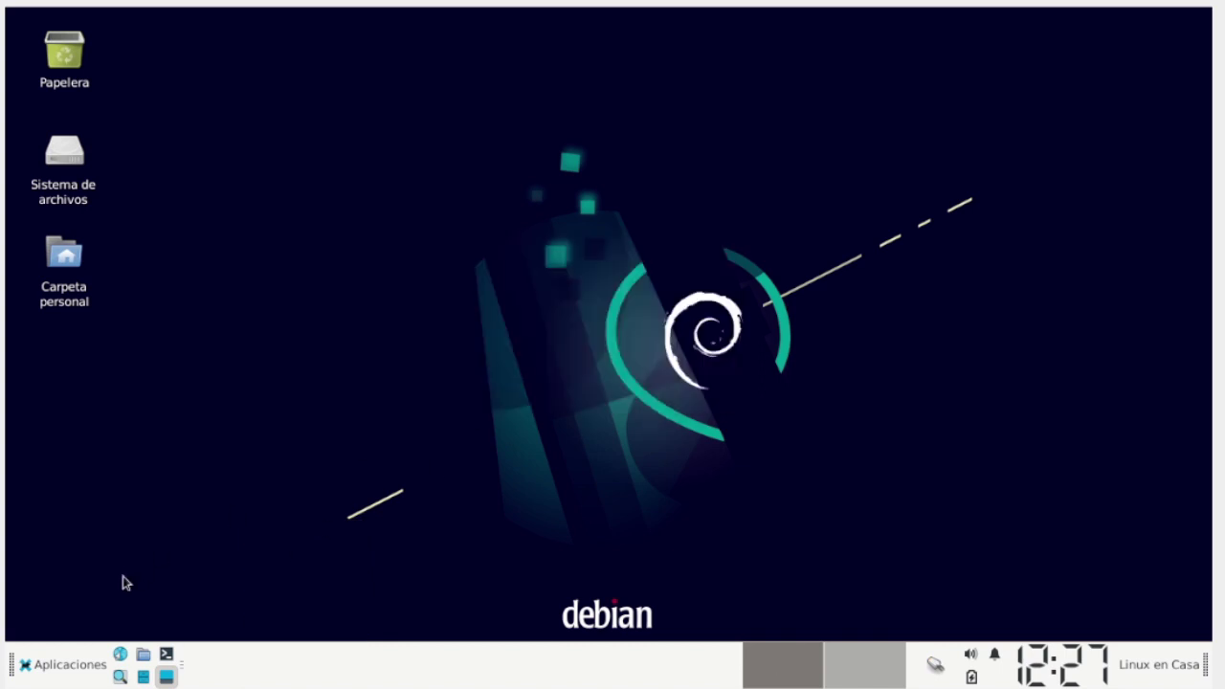
Lock Panel 1 in its position through the panel preferences
{"action": "right_click", "coordinate": [10, 656]}
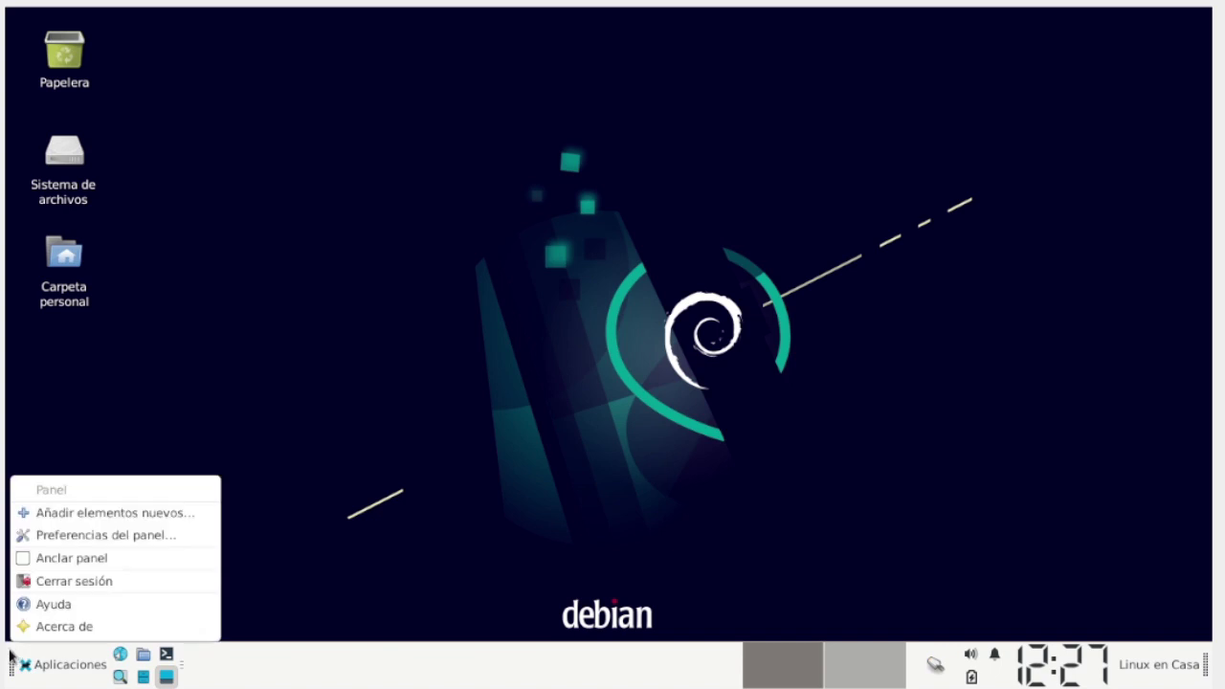
{"action": "left_click", "coordinate": [127, 532]}
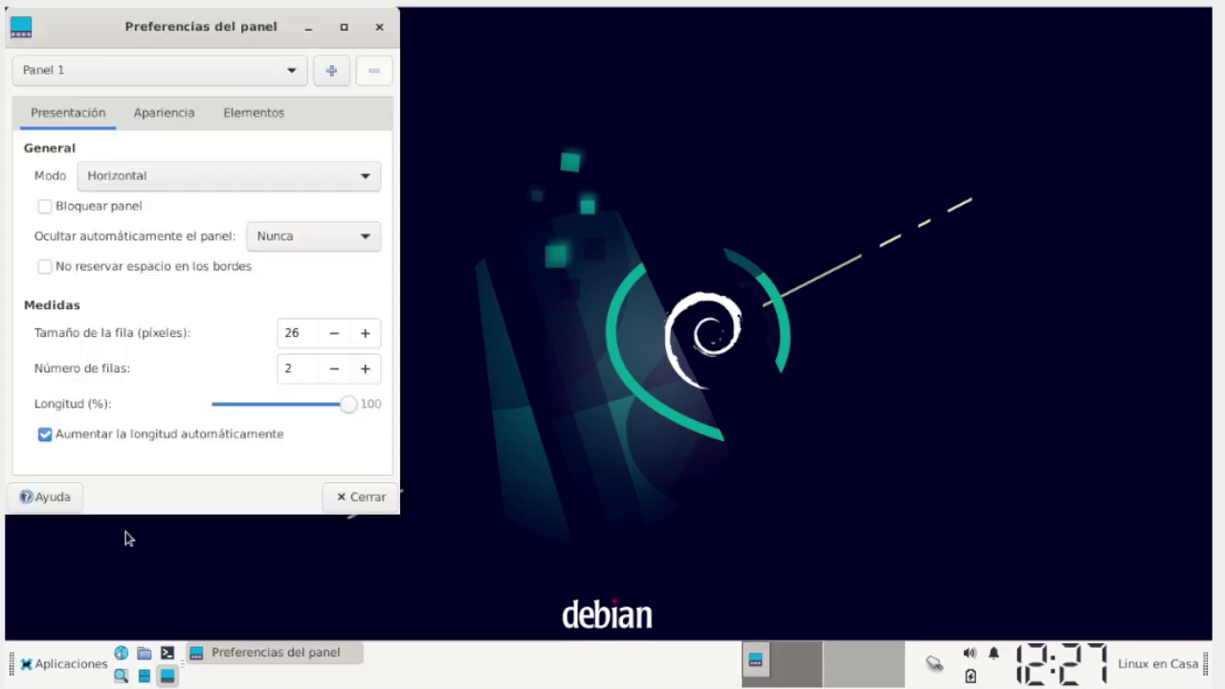
{"action": "left_click", "coordinate": [46, 208]}
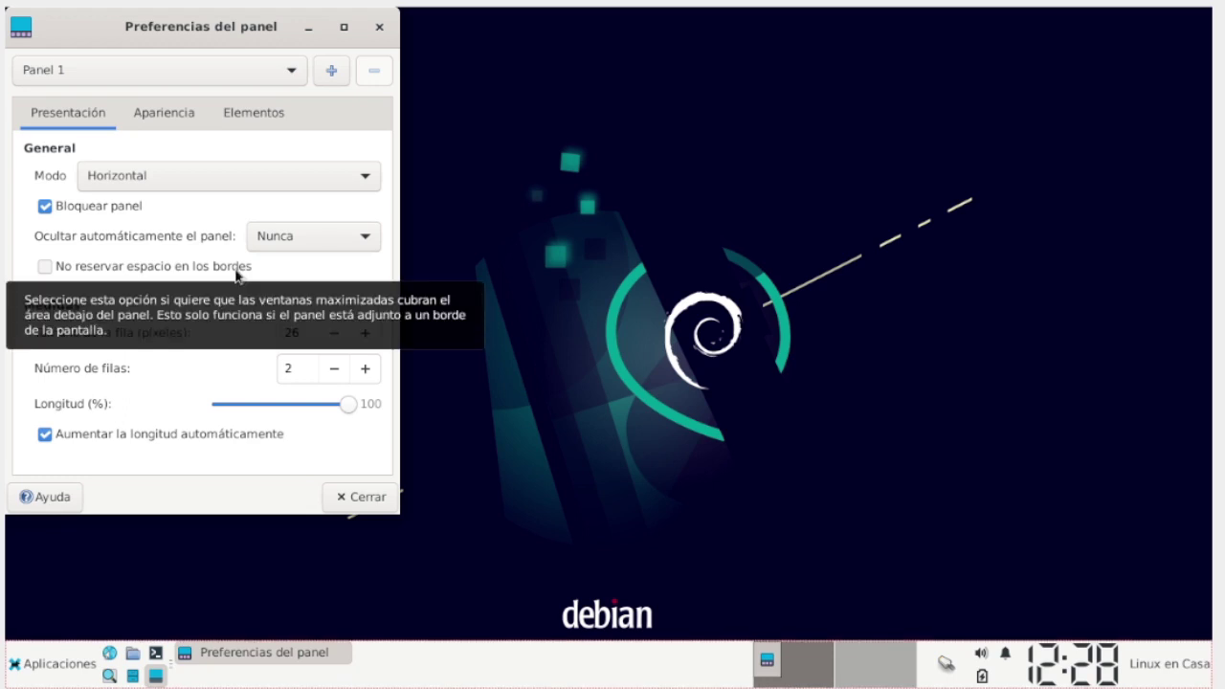
Review Panel 1's appearance settings and its full list of items, and close the panel preferences
{"action": "left_click", "coordinate": [150, 112]}
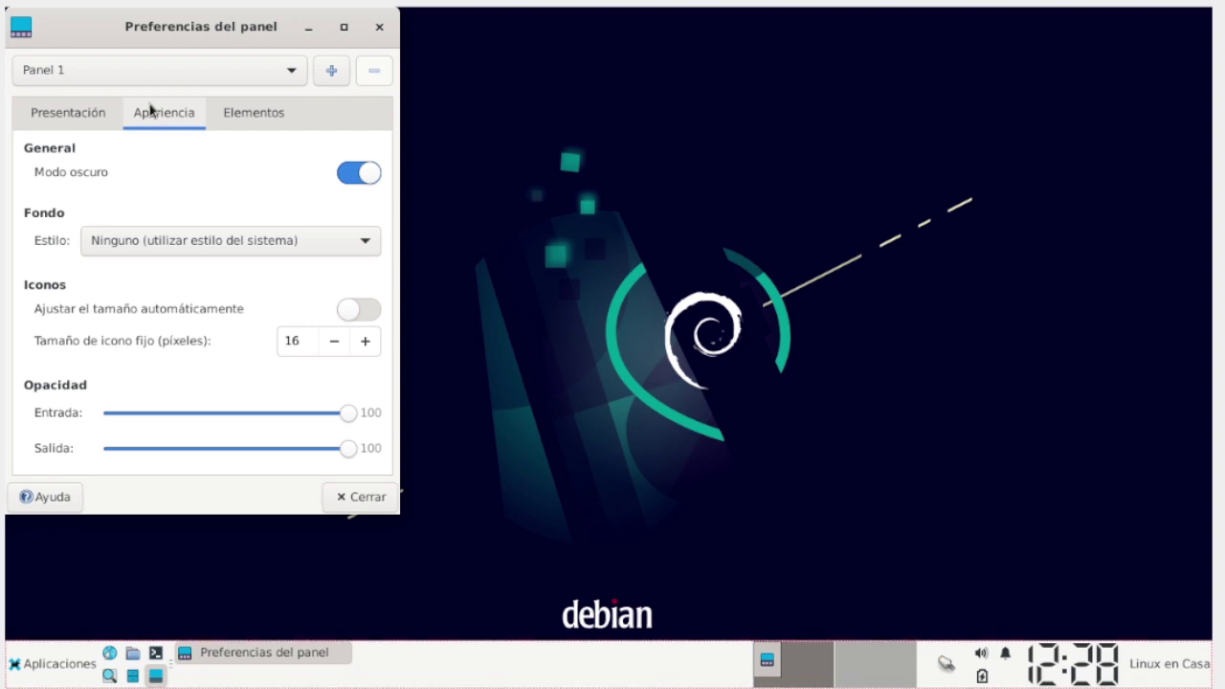
{"action": "left_click", "coordinate": [238, 112]}
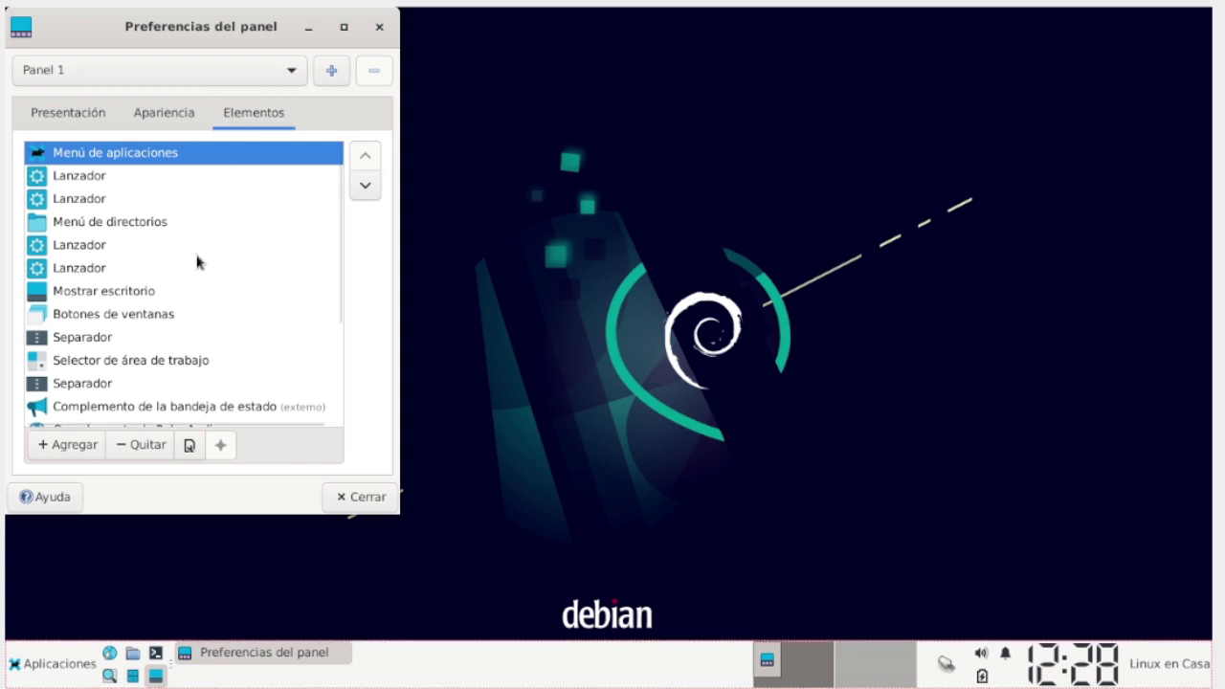
{"action": "scroll", "coordinate": [194, 258], "scroll_direction": "down", "scroll_amount": 3}
{"action": "scroll", "coordinate": [194, 268], "scroll_direction": "down", "scroll_amount": 1}
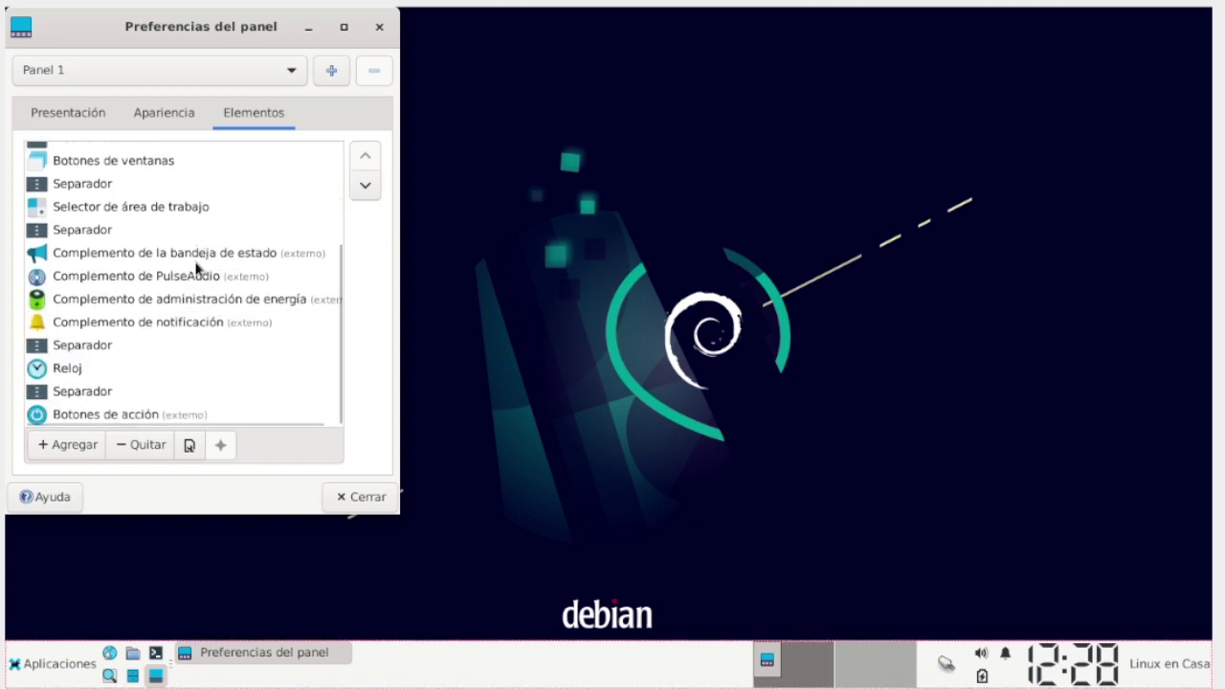
{"action": "scroll", "coordinate": [196, 268], "scroll_direction": "up", "scroll_amount": 6}
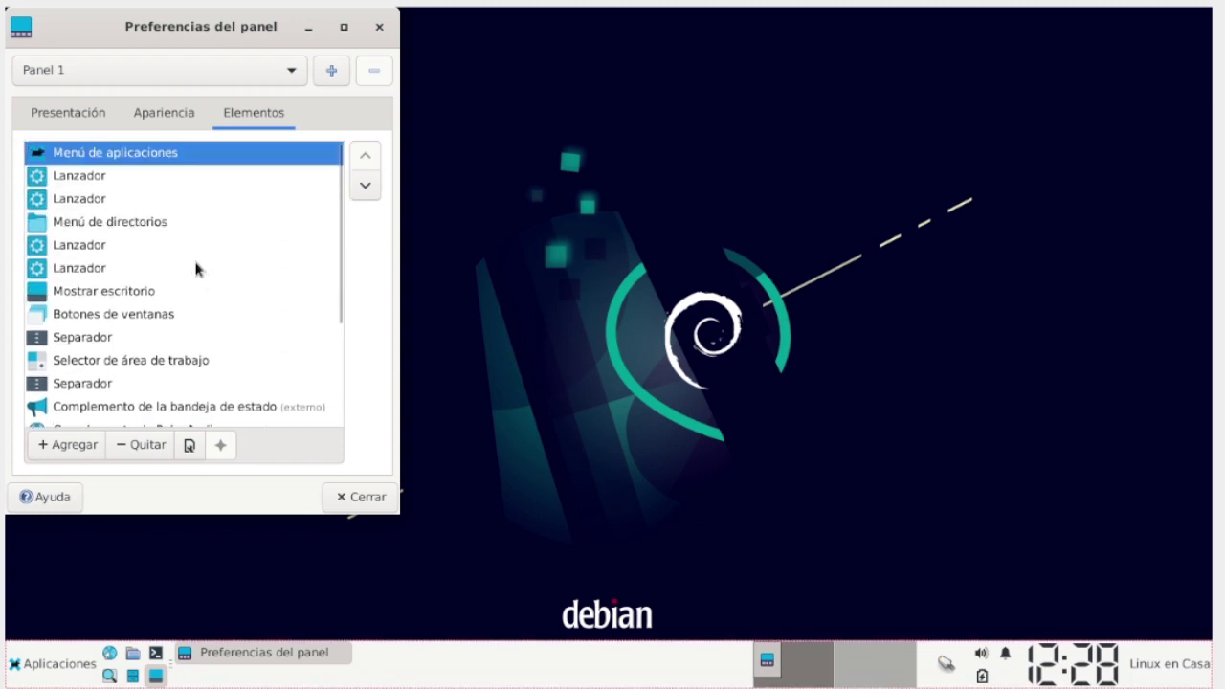
{"action": "left_click", "coordinate": [379, 27]}
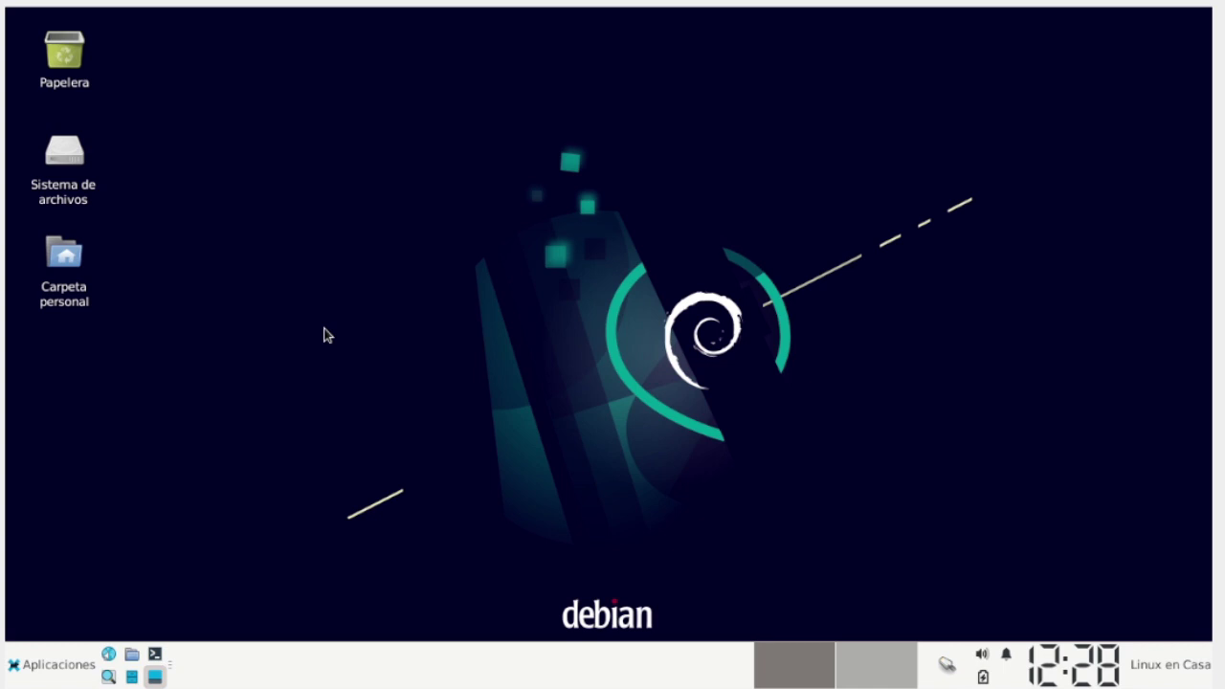
Open a terminal, maximize its window, and run neofetch to display the system information
{"action": "left_click", "coordinate": [156, 654]}
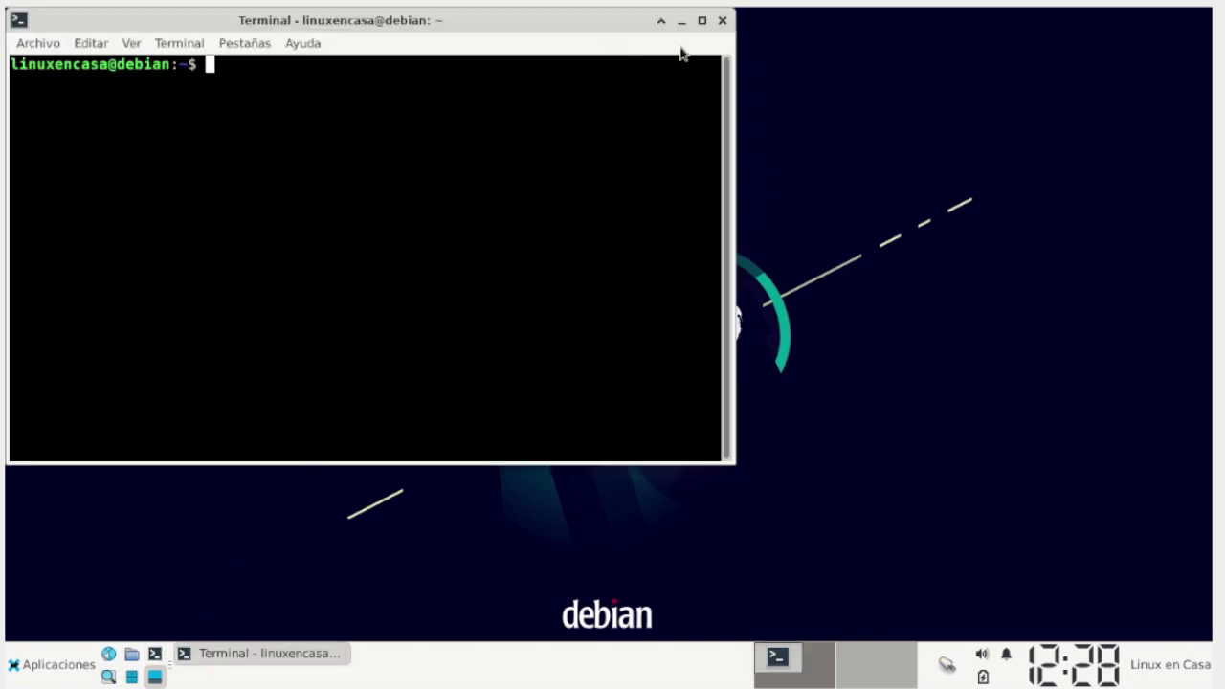
{"action": "left_click", "coordinate": [702, 20]}
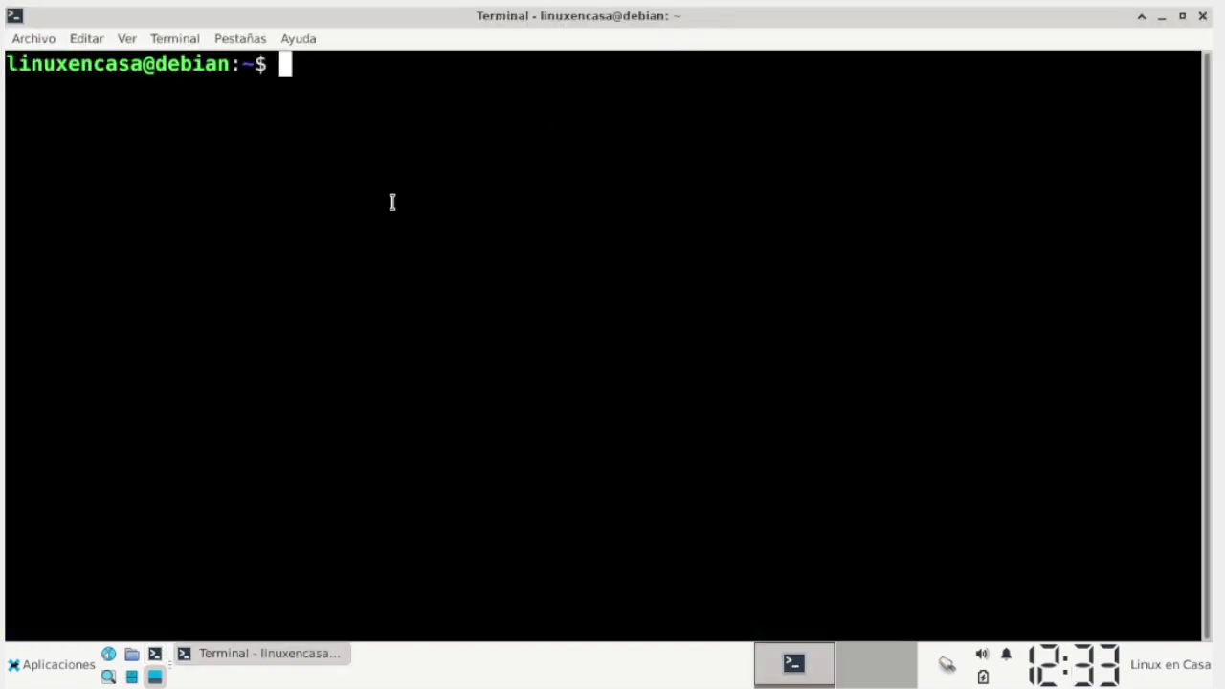
{"action": "type", "text": "neofetch"}
{"action": "key", "text": "Return"}
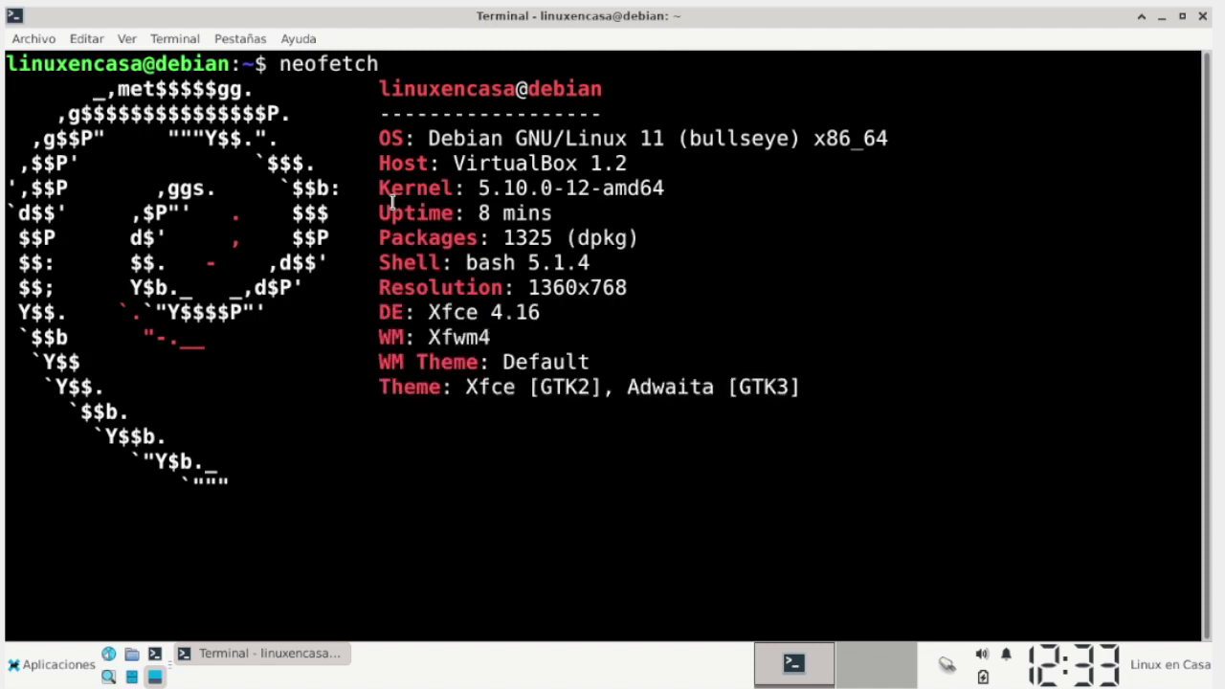